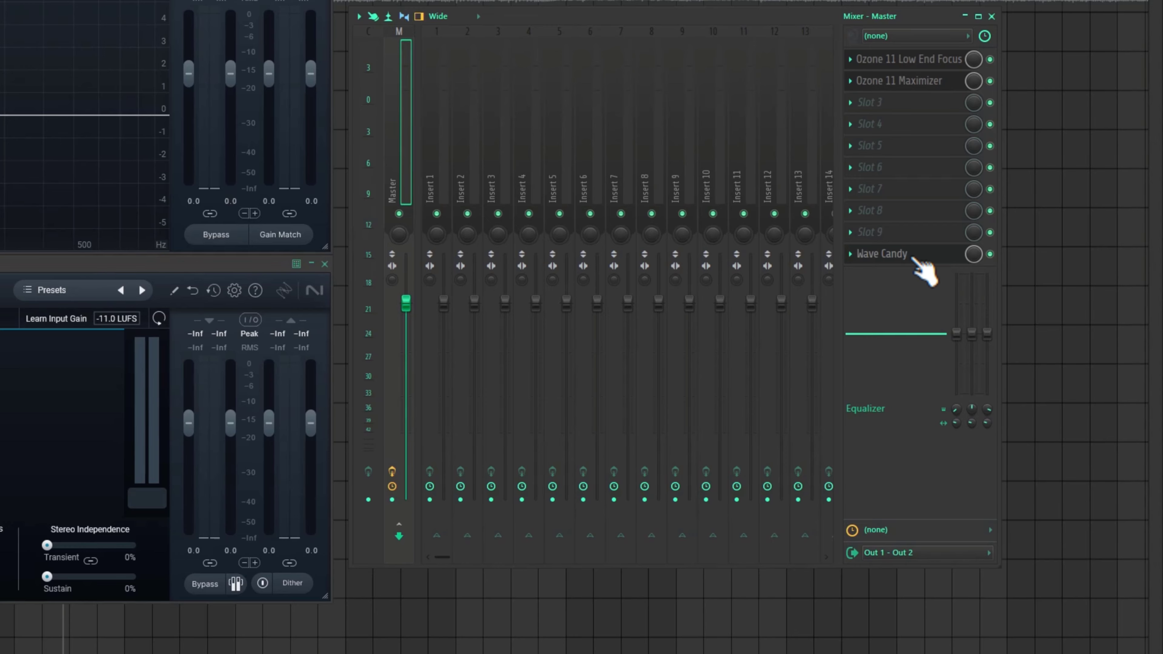
# Set the meter mode of Wave Candy on the Master track to RMS and put its settings window away
pyautogui.click(912, 258)
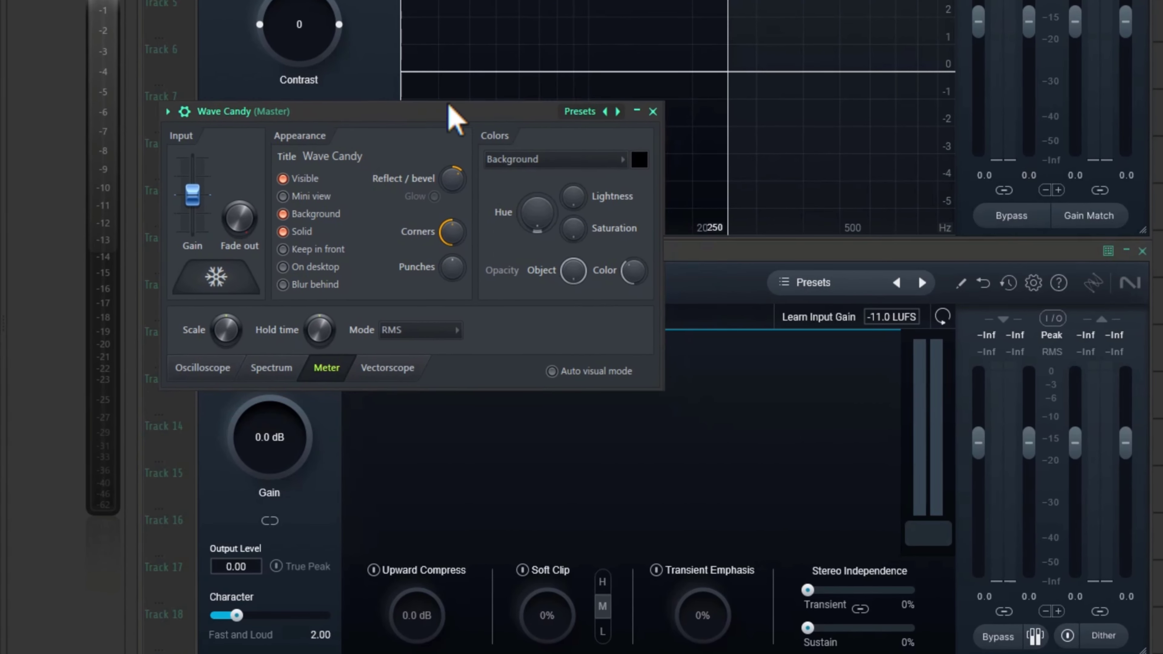
pyautogui.moveTo(448, 105); pyautogui.dragTo(444, 103)
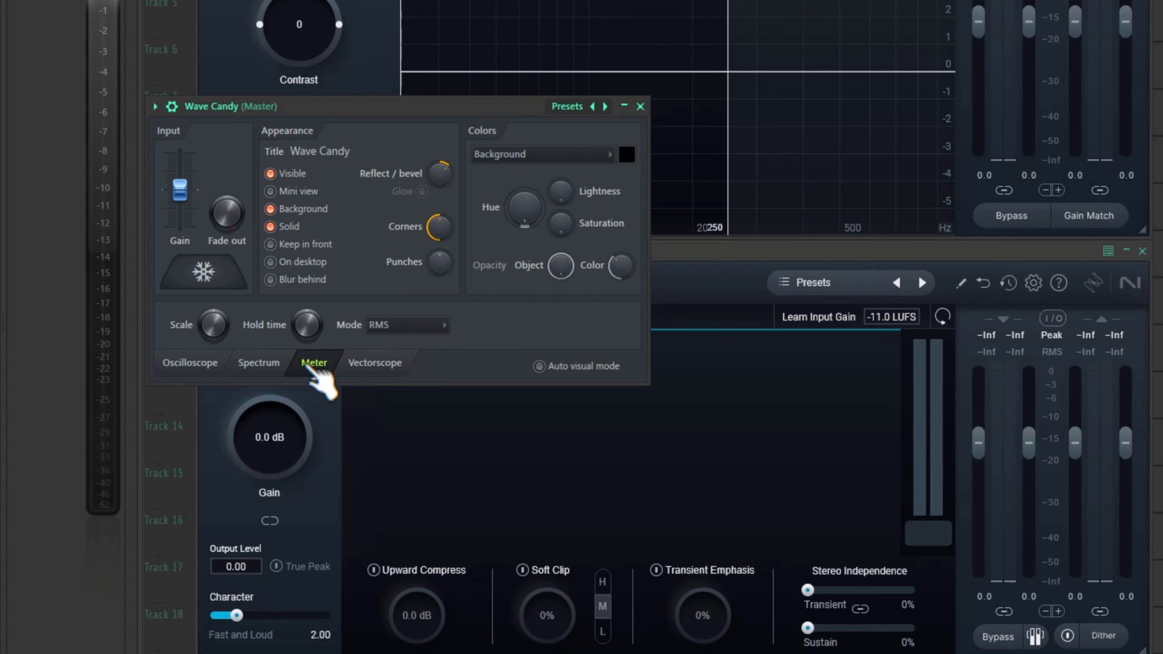
pyautogui.click(420, 326)
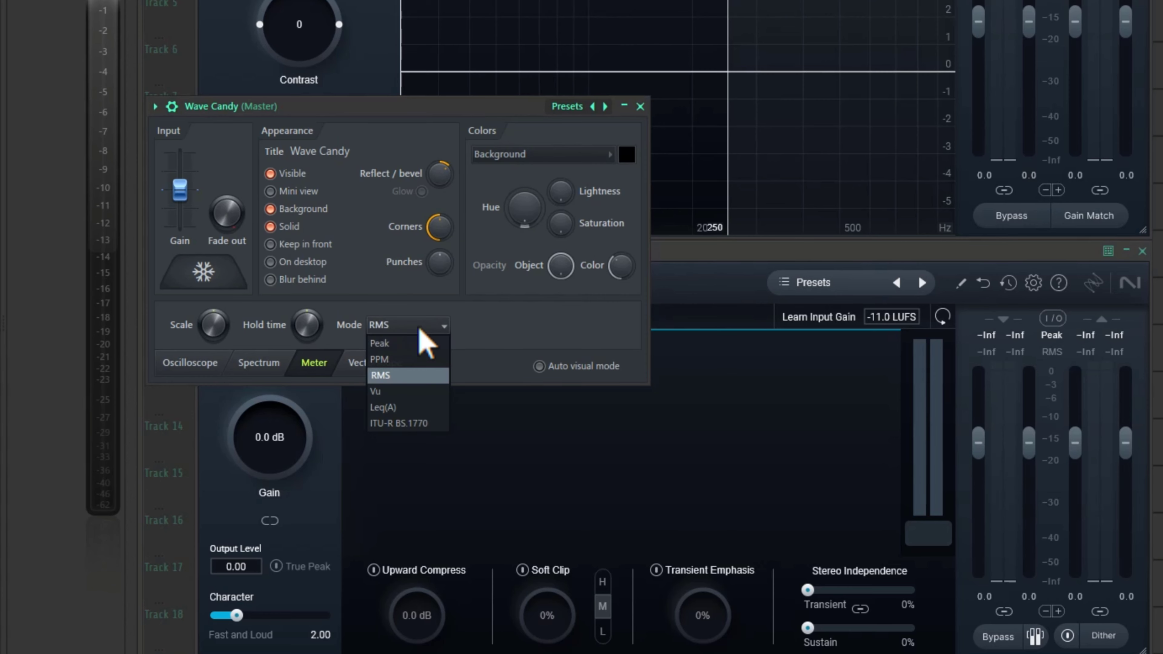
pyautogui.click(405, 376)
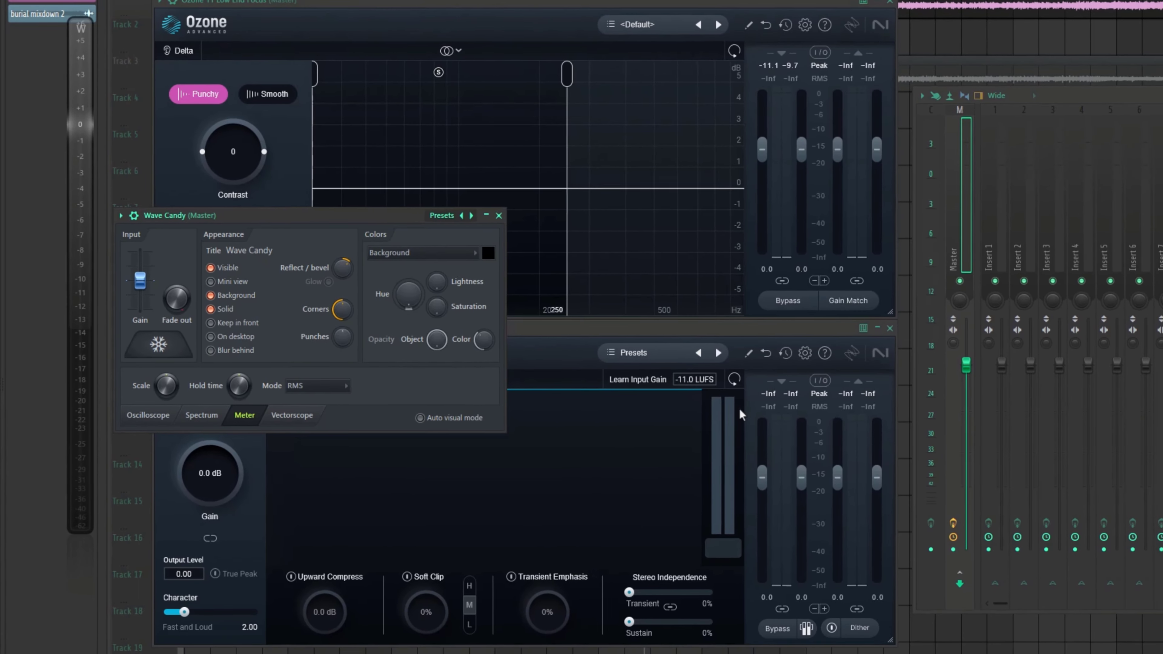
pyautogui.click(949, 493)
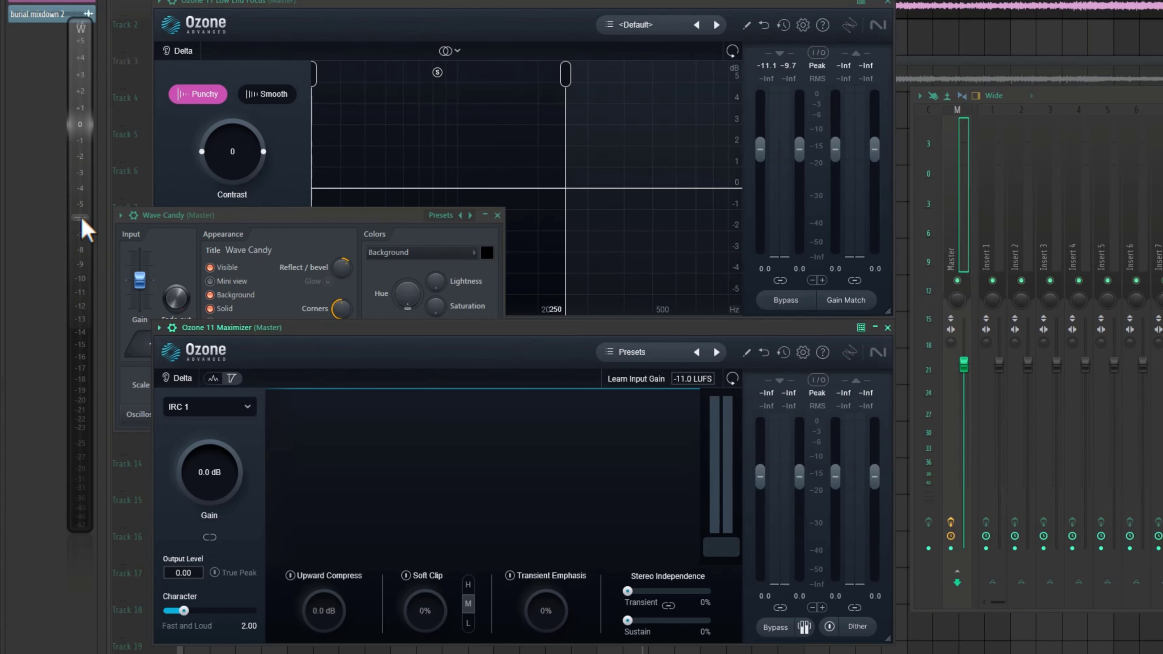
pyautogui.click(486, 216)
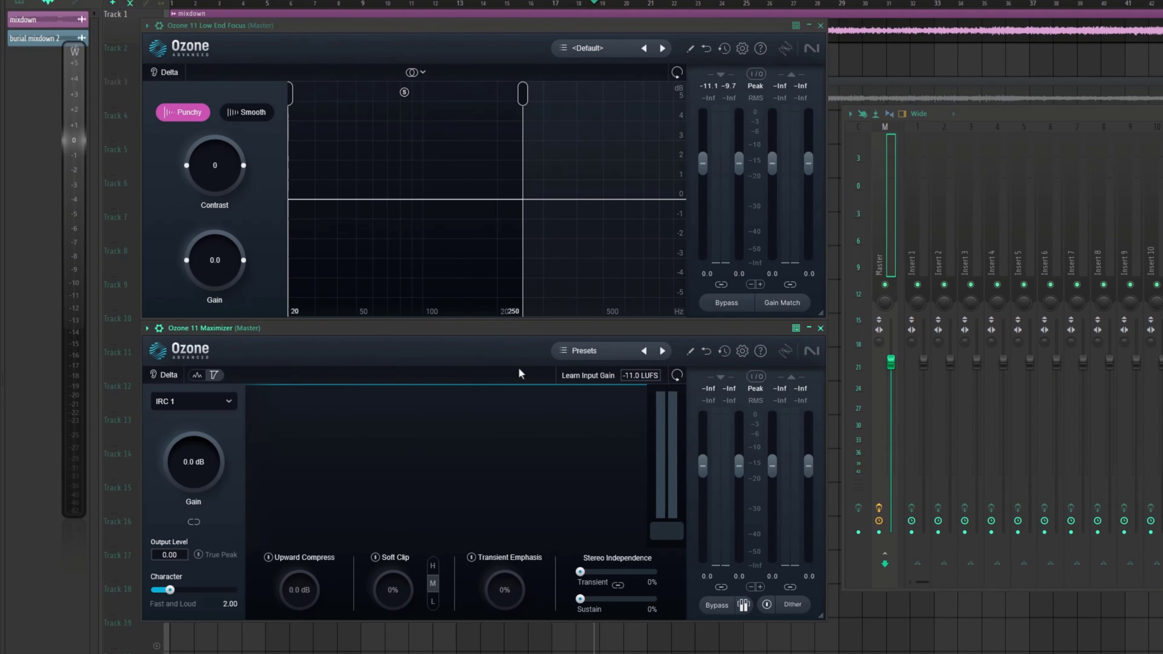
# Lower the Low End Focus upper cutoff to 173 Hz and compare the Punchy and Smooth modes, ending on Smooth
pyautogui.moveTo(522, 94); pyautogui.dragTo(481, 94)
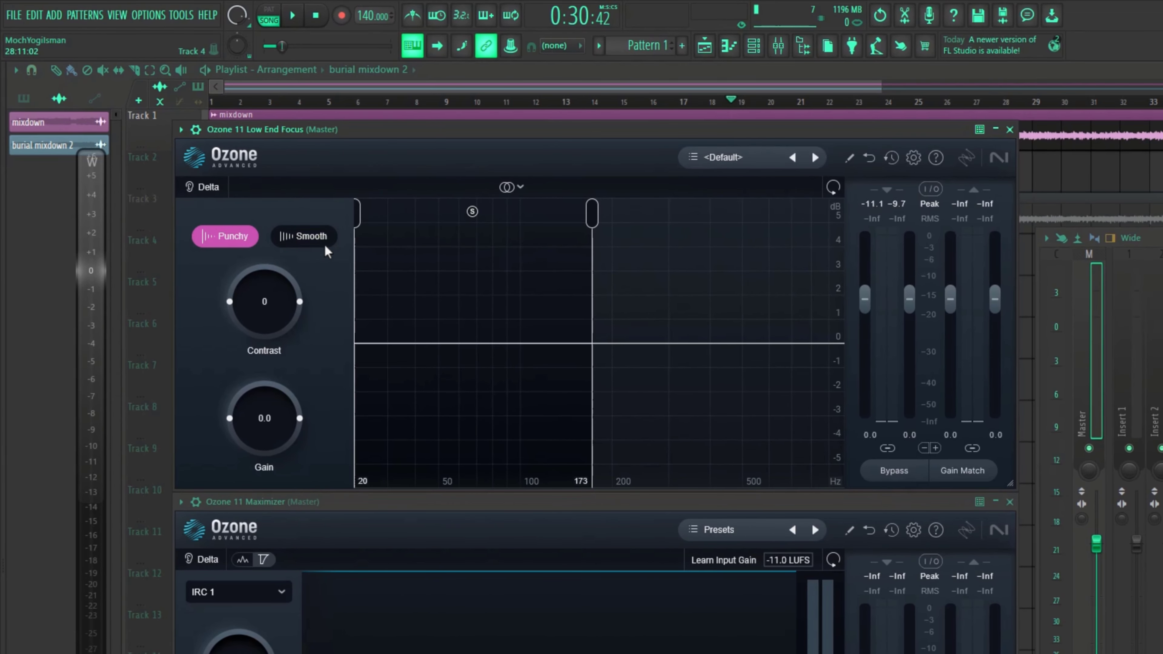
pyautogui.click(300, 238)
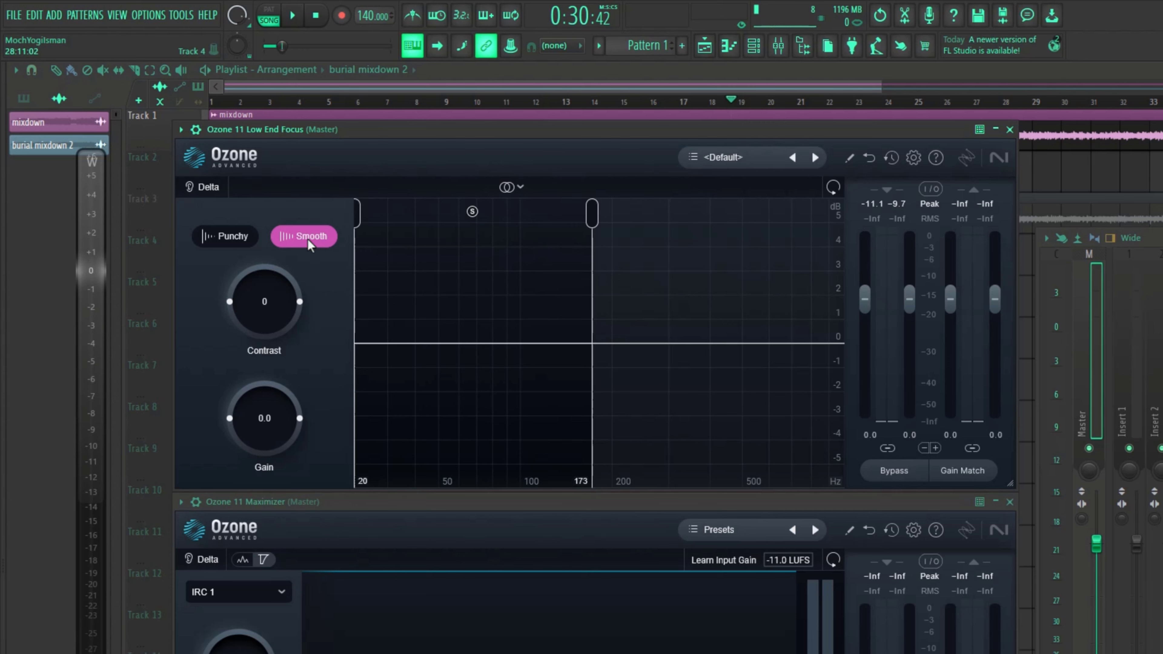
pyautogui.click(227, 236)
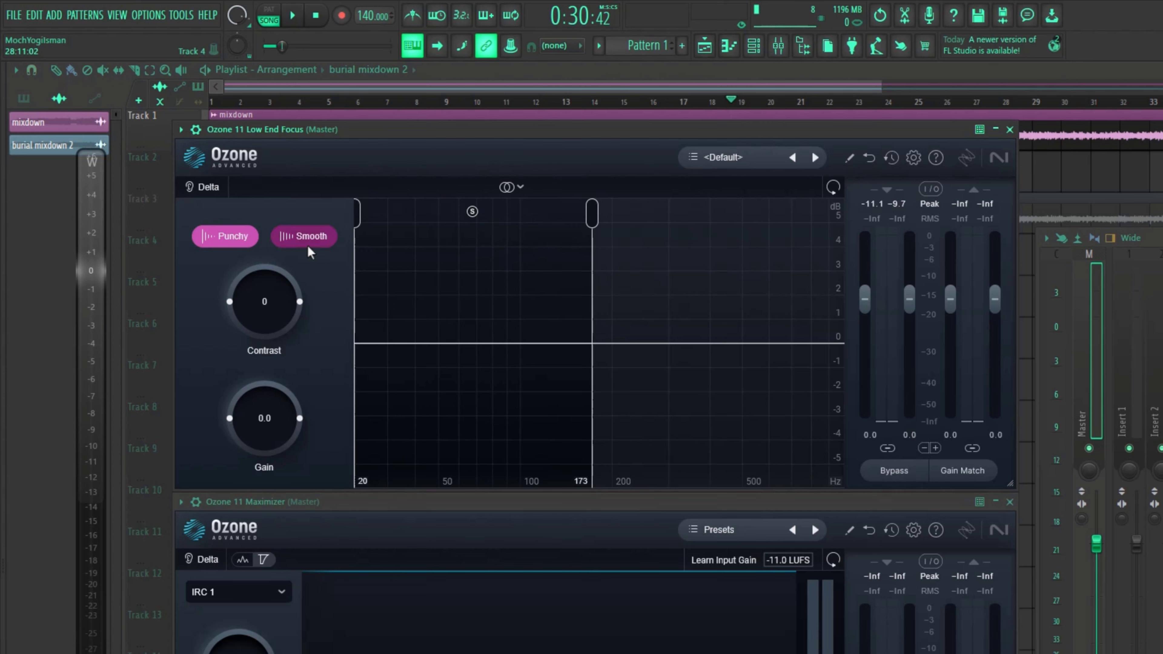
pyautogui.click(305, 243)
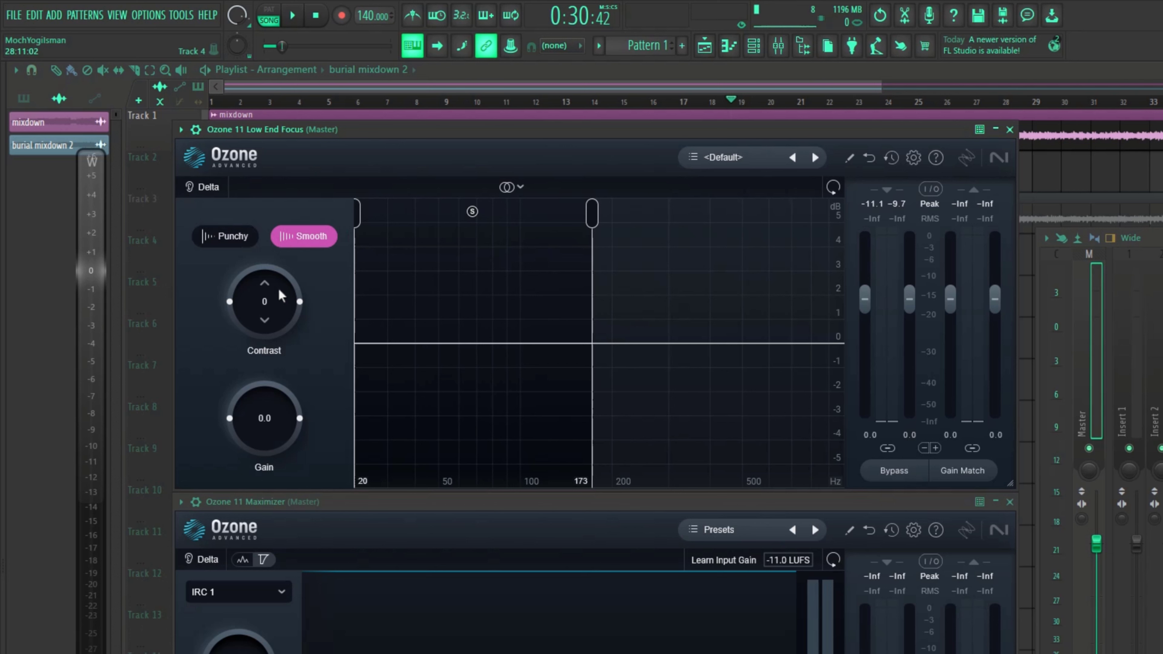
# Try different Contrast amounts in Low End Focus, up to 54%, and settle on 34%
pyautogui.moveTo(297, 300); pyautogui.dragTo(291, 277)
pyautogui.scroll(5, 289, 281)
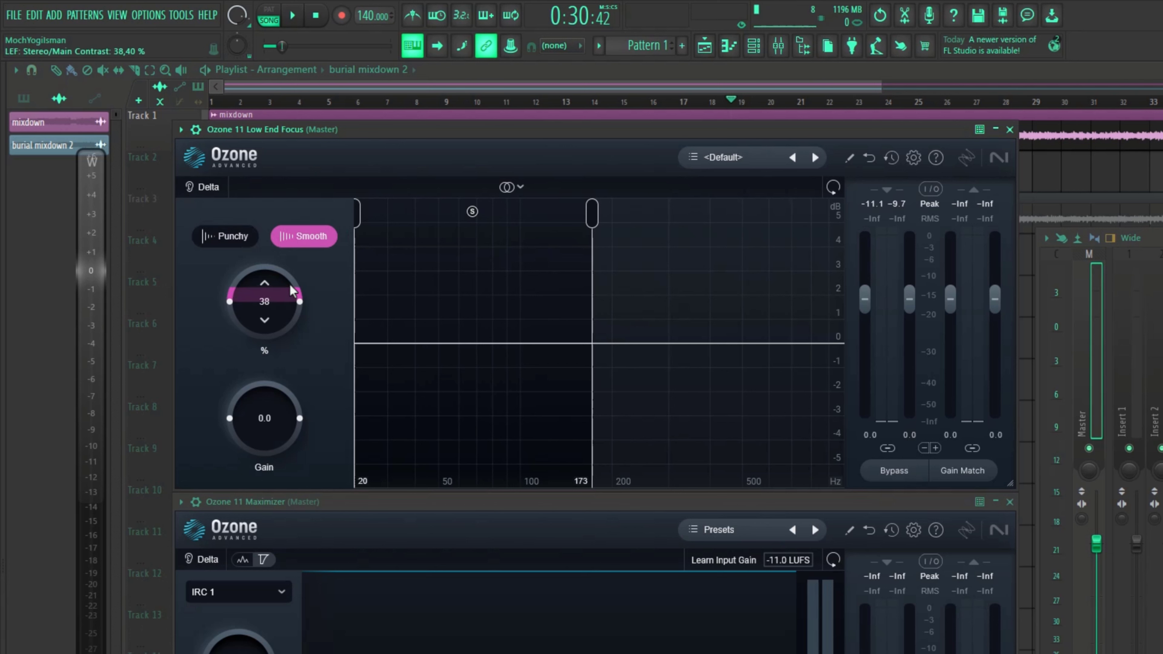
pyautogui.scroll(2, 292, 284)
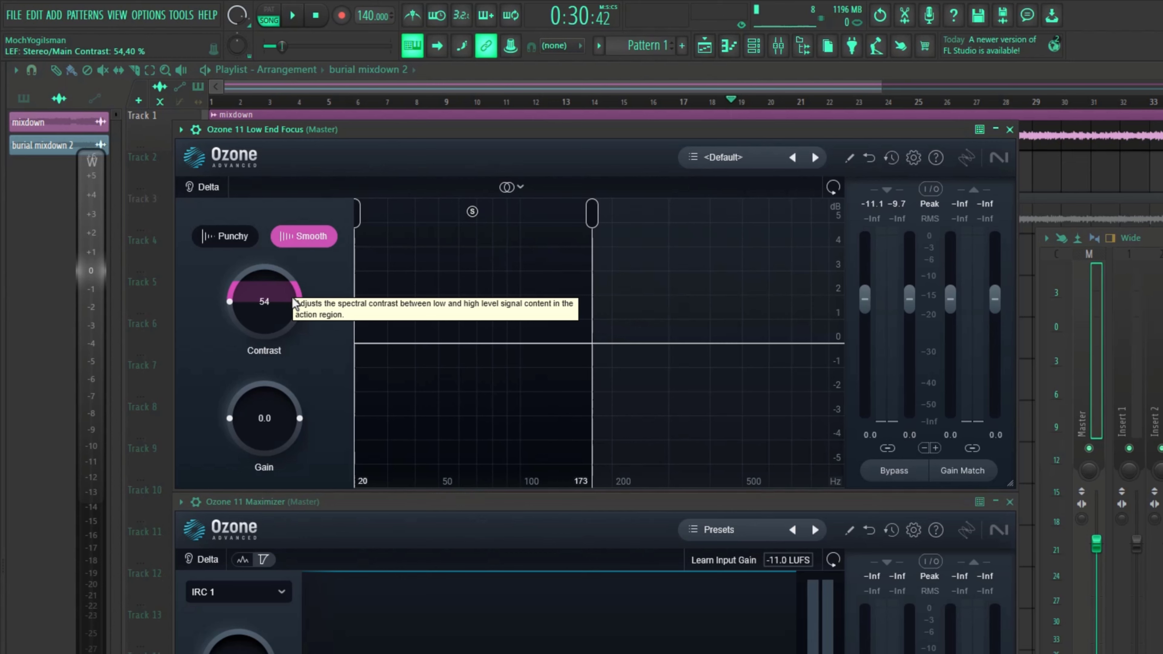
pyautogui.scroll(-4, 242, 299)
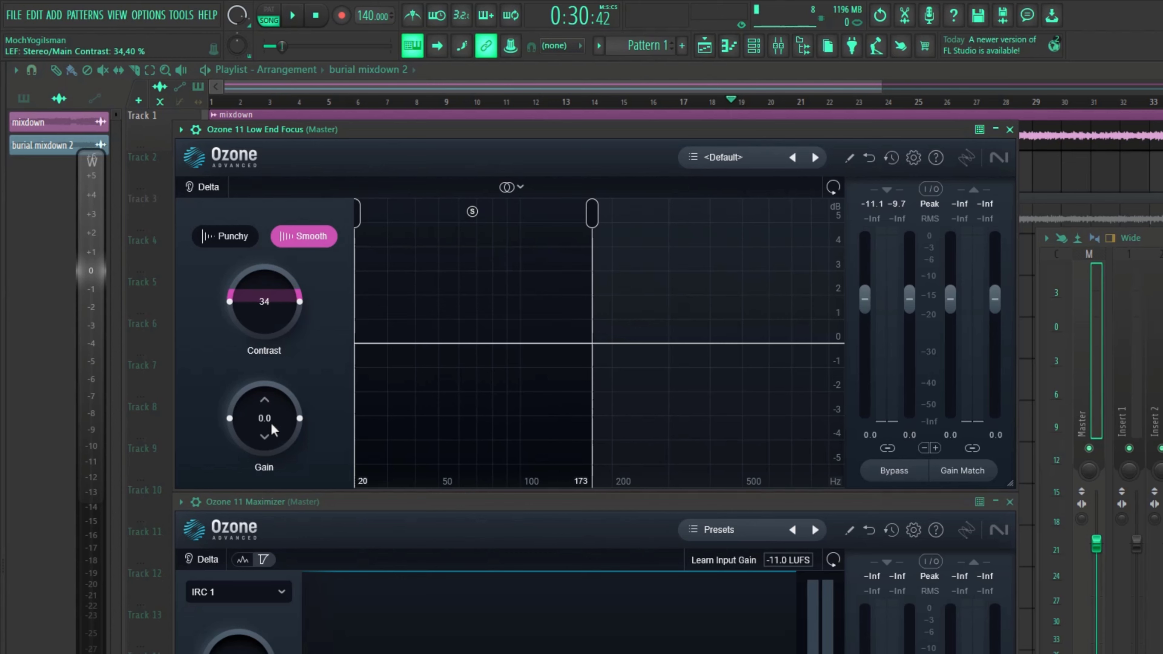
# Try a Gain of 1.7 dB, lower the upper cutoff to 135 Hz and return Gain to 0.0 dB
pyautogui.scroll(4, 270, 423)
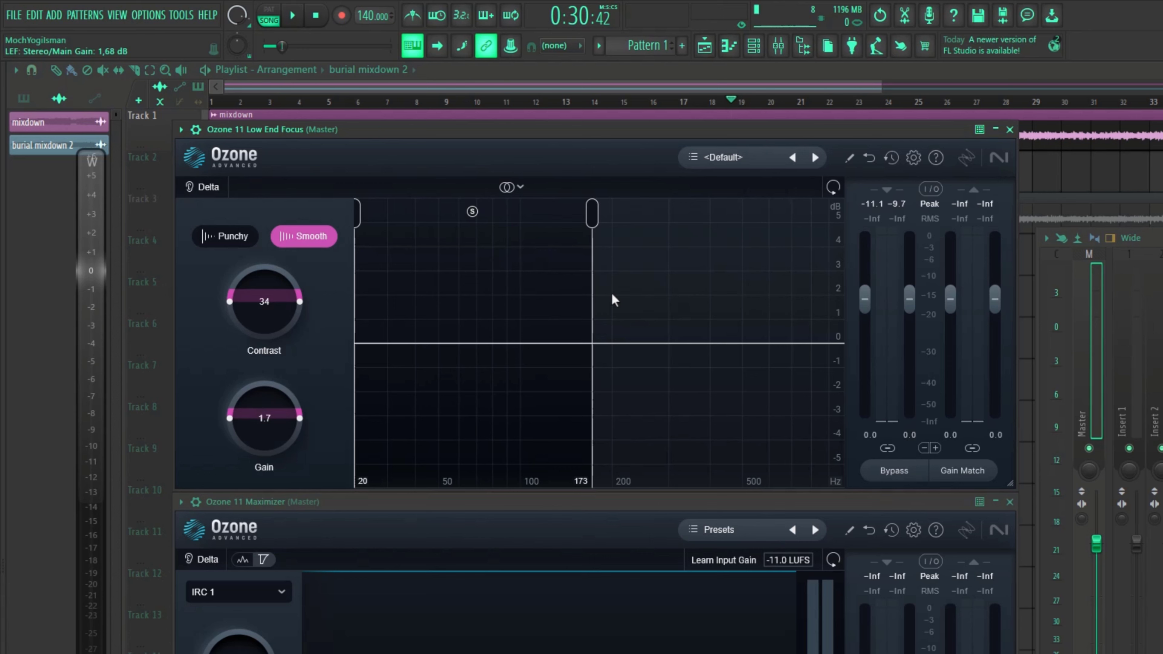
pyautogui.moveTo(603, 202); pyautogui.dragTo(462, 278)
pyautogui.scroll(-4, 294, 415)
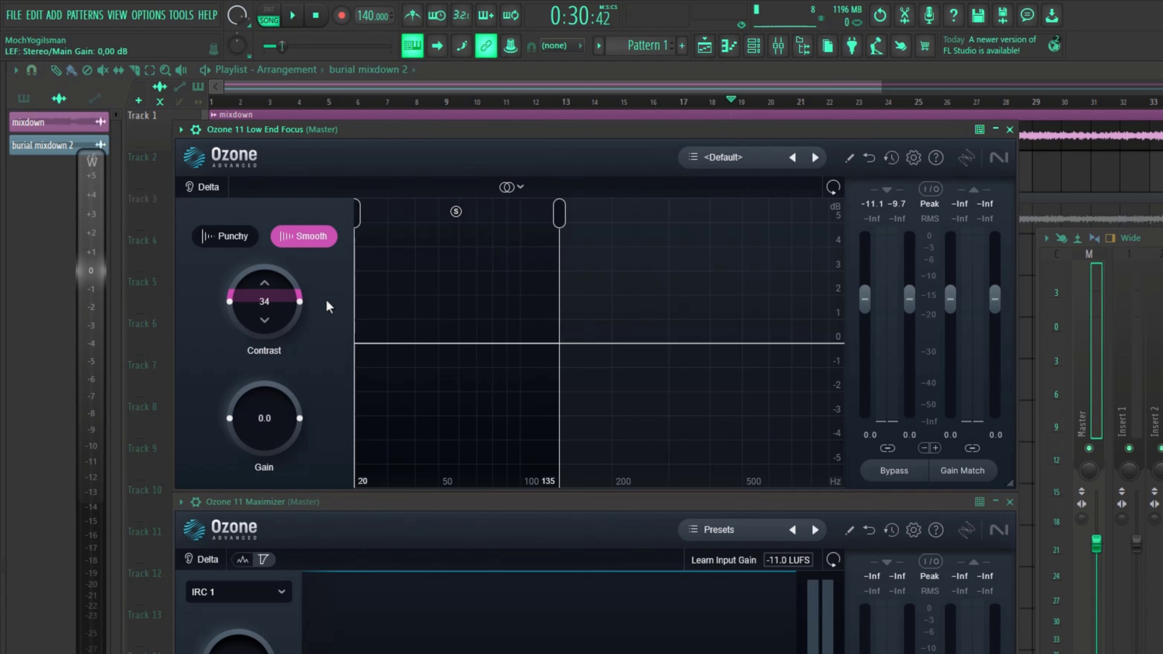
# Turn on Delta monitoring in Low End Focus and set Contrast to 45%
pyautogui.click(215, 187)
pyautogui.scroll(5, 293, 288)
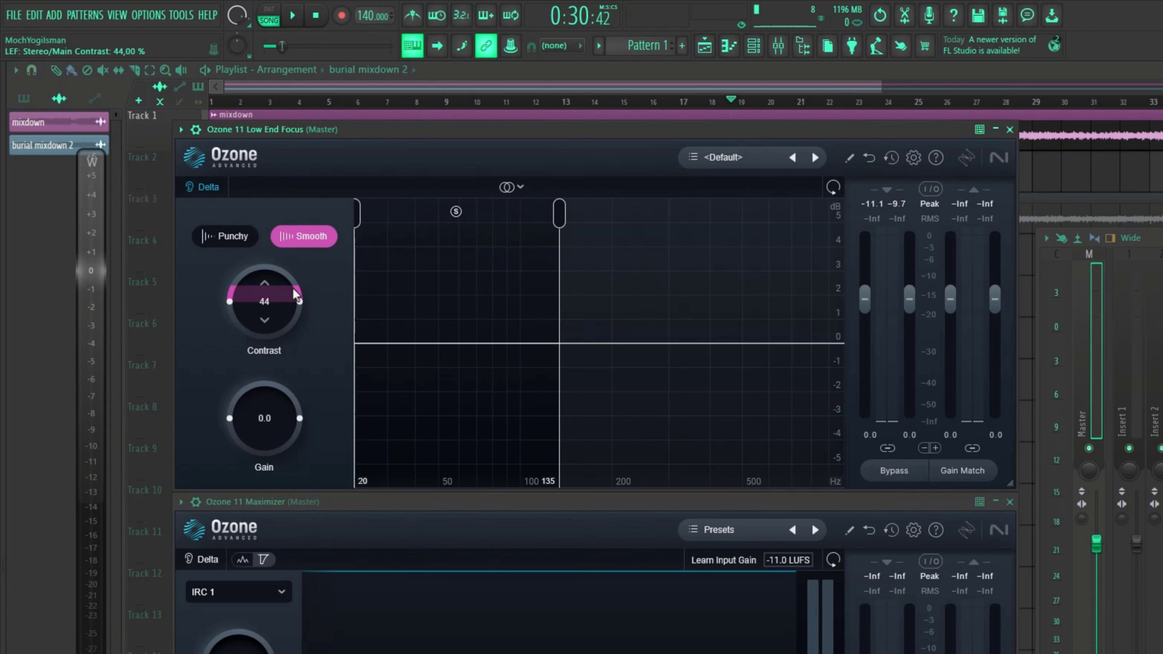
pyautogui.scroll(10, 293, 288)
pyautogui.moveTo(292, 300)
pyautogui.mouseDown()
pyautogui.moveTo(289, 289)
pyautogui.moveTo(290, 321)
pyautogui.mouseUp()
# Switch Low End Focus from stereo to Mid/Side processing and show the Side channel's settings
pyautogui.click(520, 188)
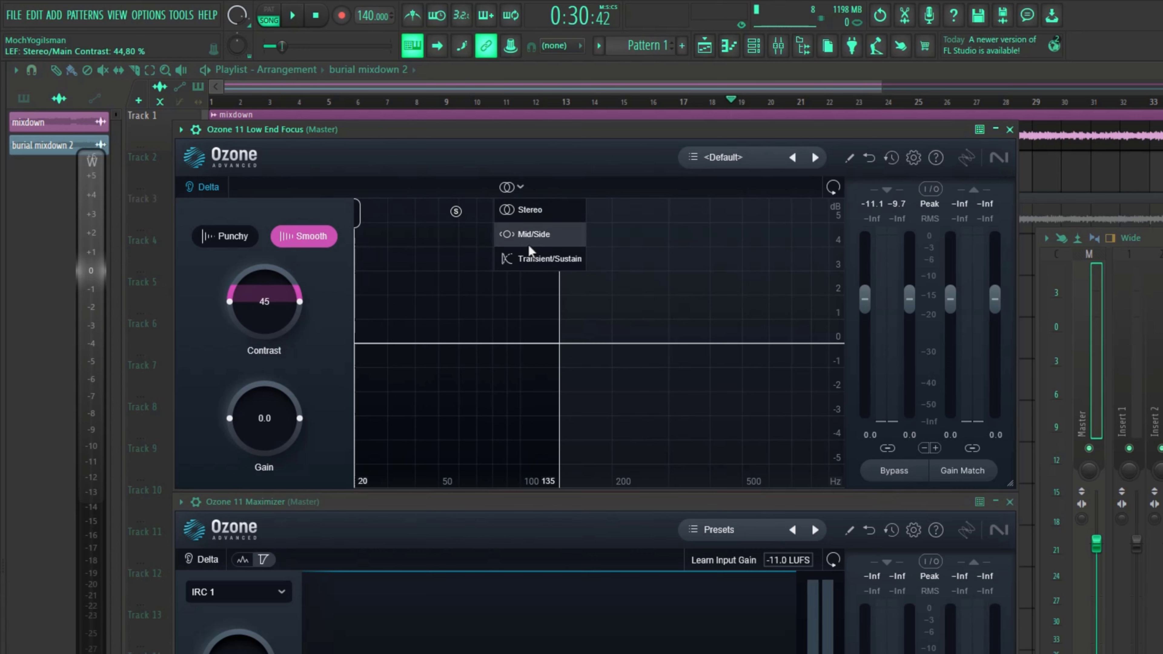
pyautogui.click(533, 236)
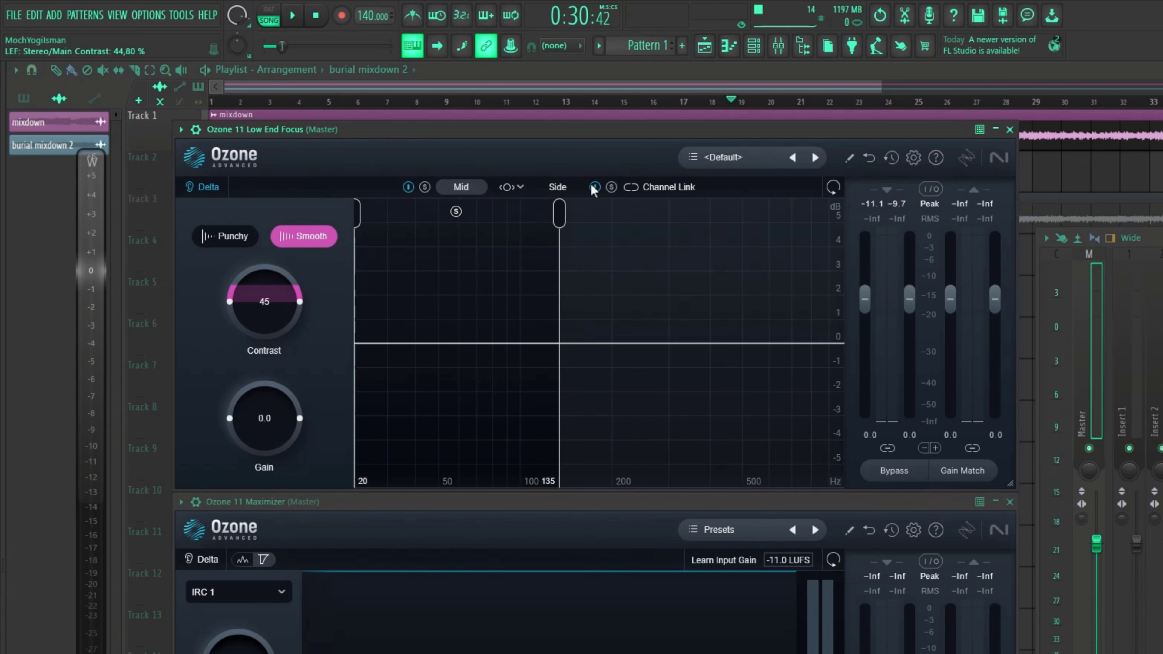
pyautogui.click(561, 188)
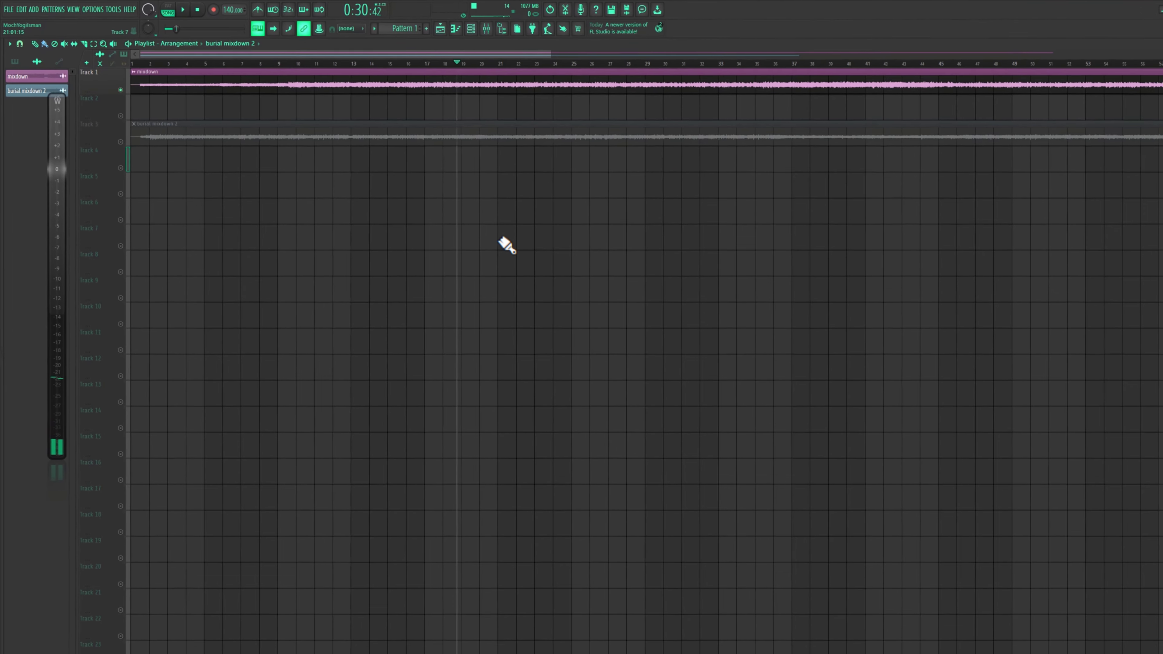
# Audition the soloed Mid low-end region during playback, moving its upper cutoff to 191 Hz and finally down to 106 Hz
pyautogui.press('space')
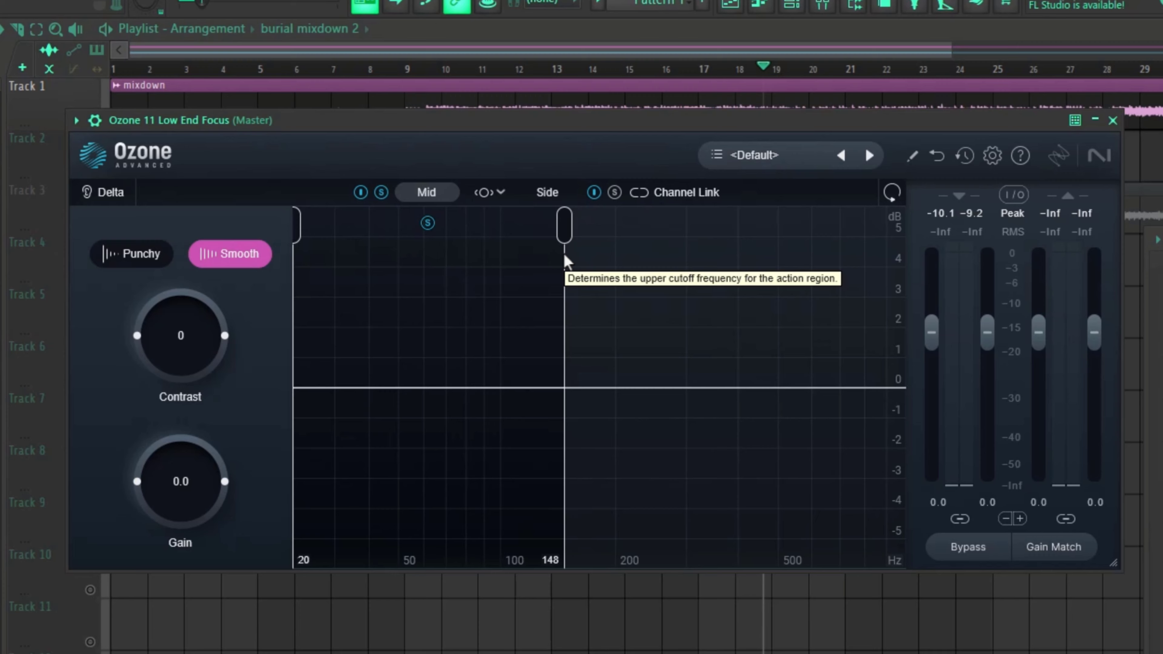
pyautogui.moveTo(565, 243); pyautogui.dragTo(599, 262)
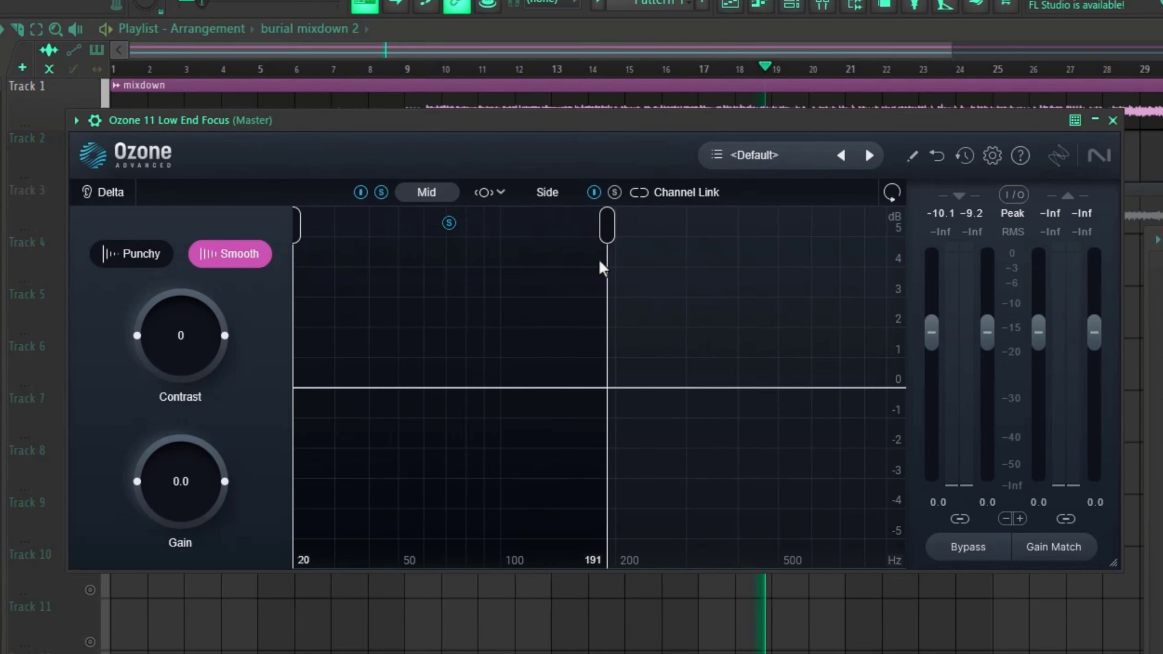
pyautogui.press('space')
pyautogui.moveTo(612, 229); pyautogui.dragTo(510, 266)
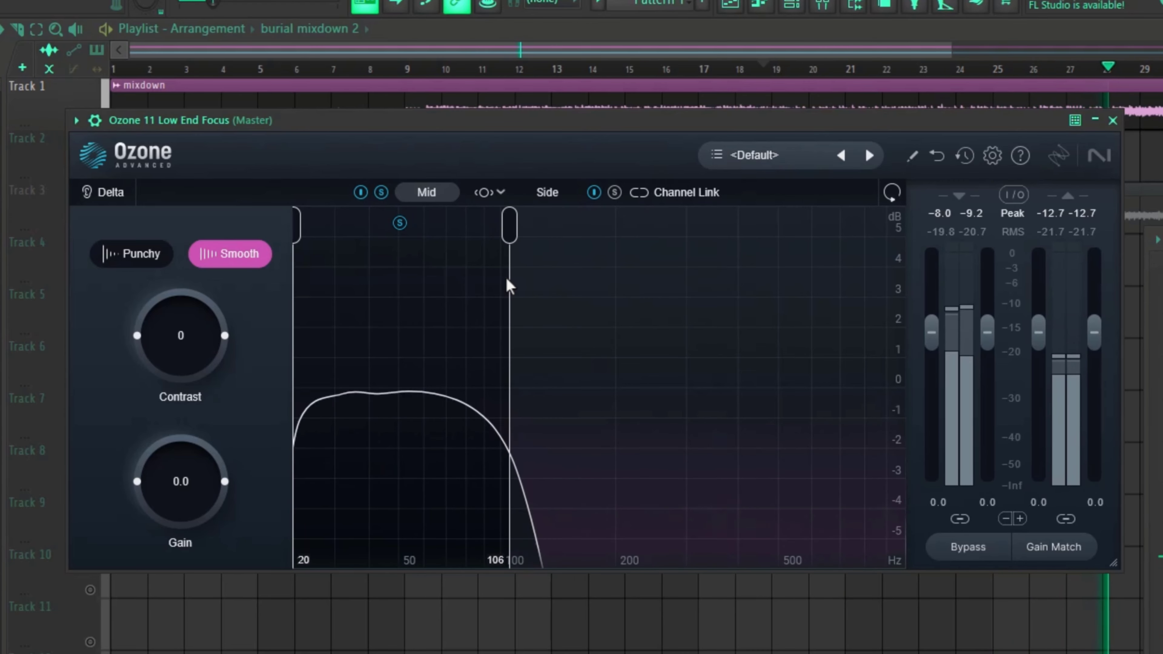
pyautogui.press('space')
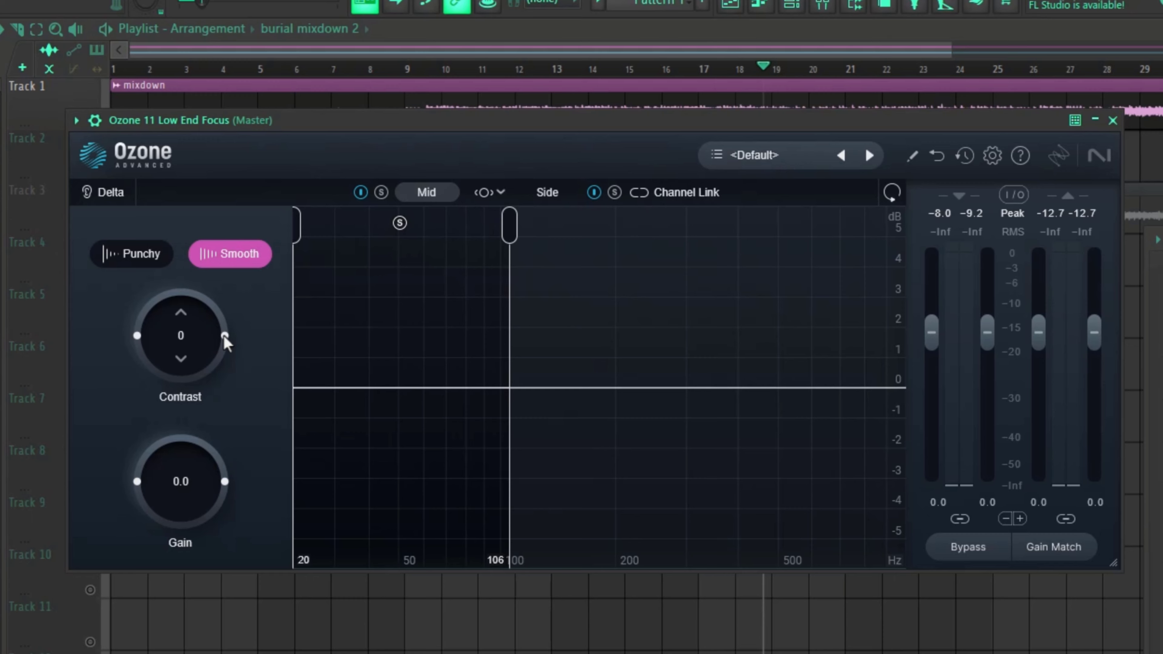
# Raise the Mid channel's Contrast to 60% while listening to the track
pyautogui.press('space')
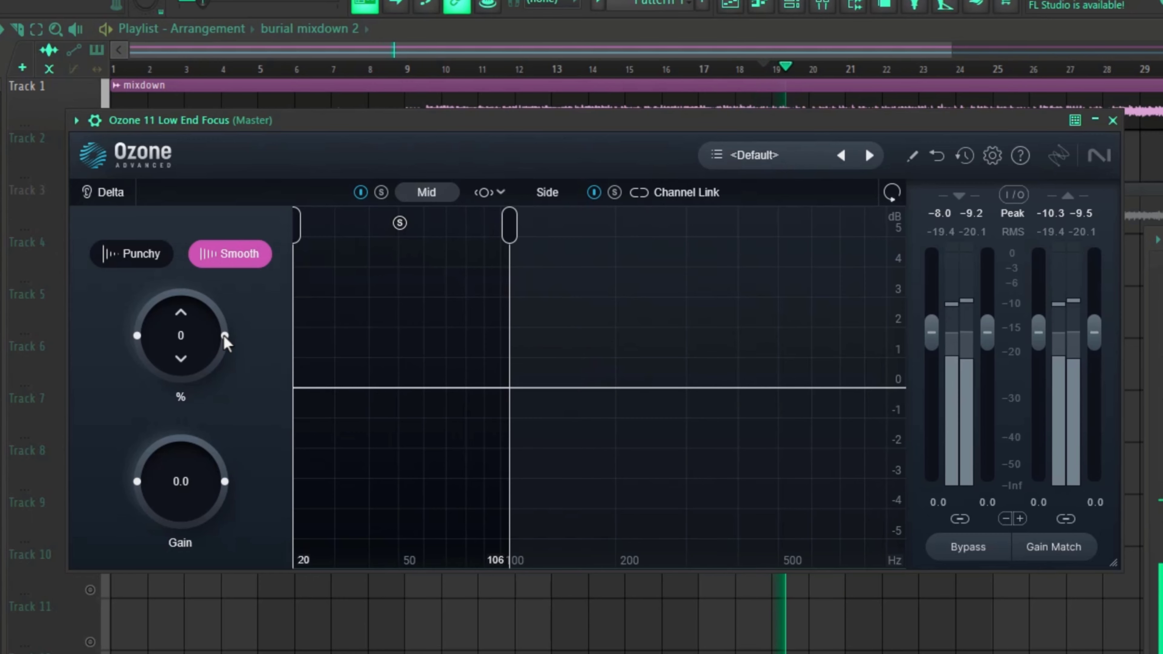
pyautogui.moveTo(225, 338); pyautogui.dragTo(211, 269)
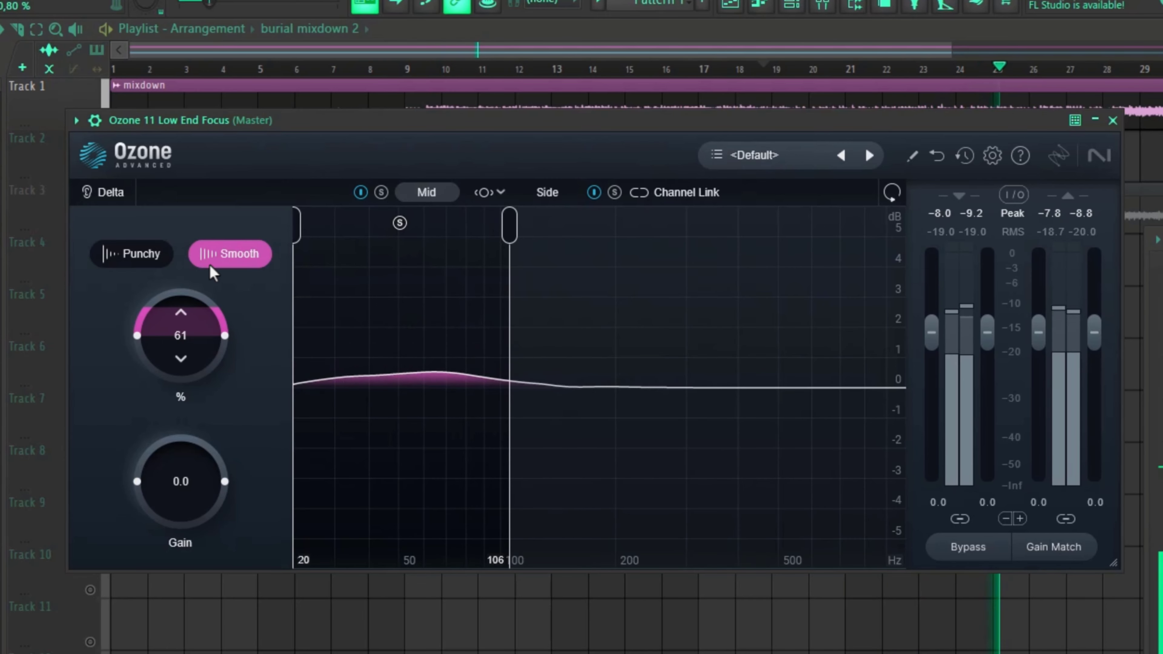
pyautogui.press('space')
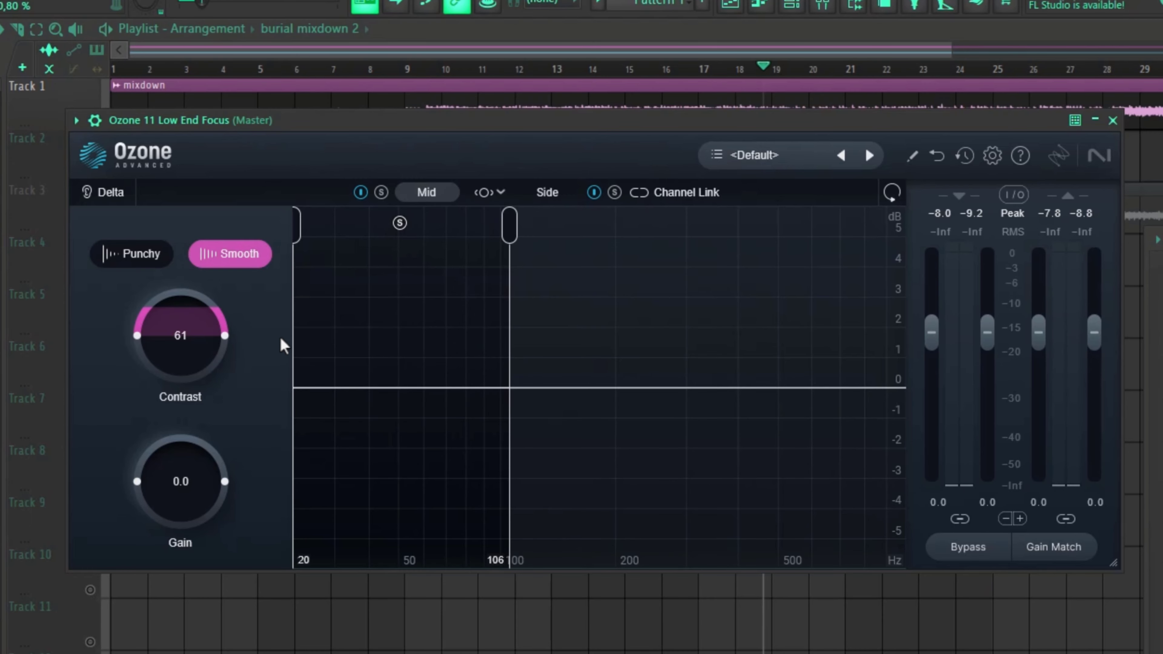
pyautogui.press('space')
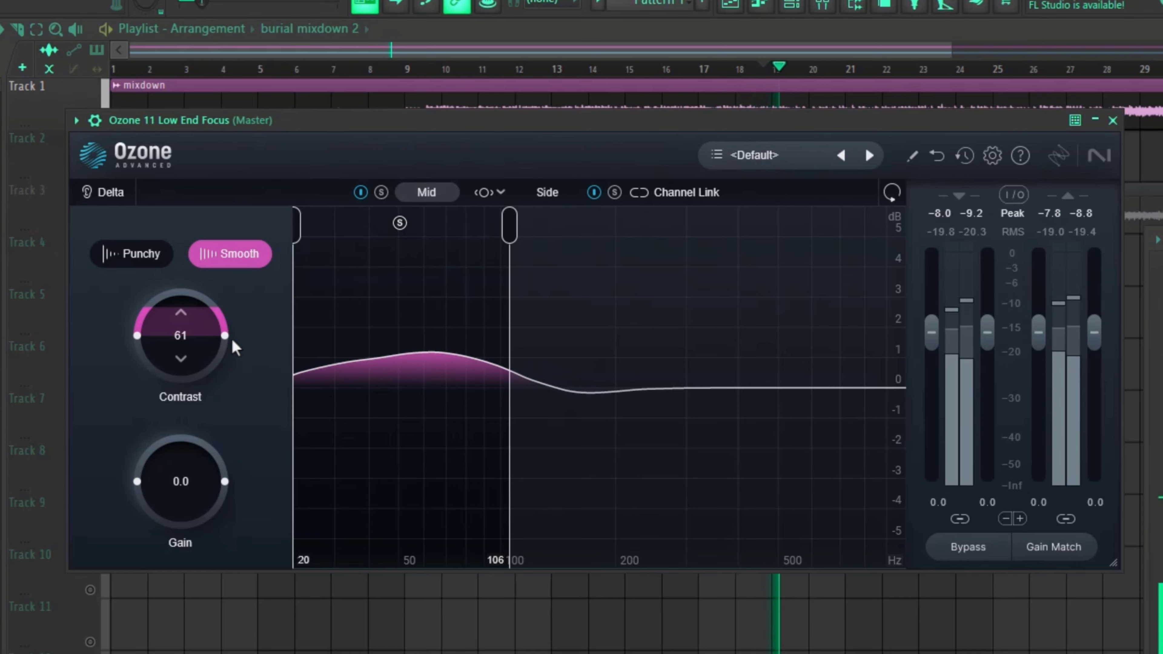
pyautogui.moveTo(217, 324)
pyautogui.mouseDown()
pyautogui.moveTo(219, 406)
pyautogui.moveTo(204, 328)
pyautogui.mouseUp()
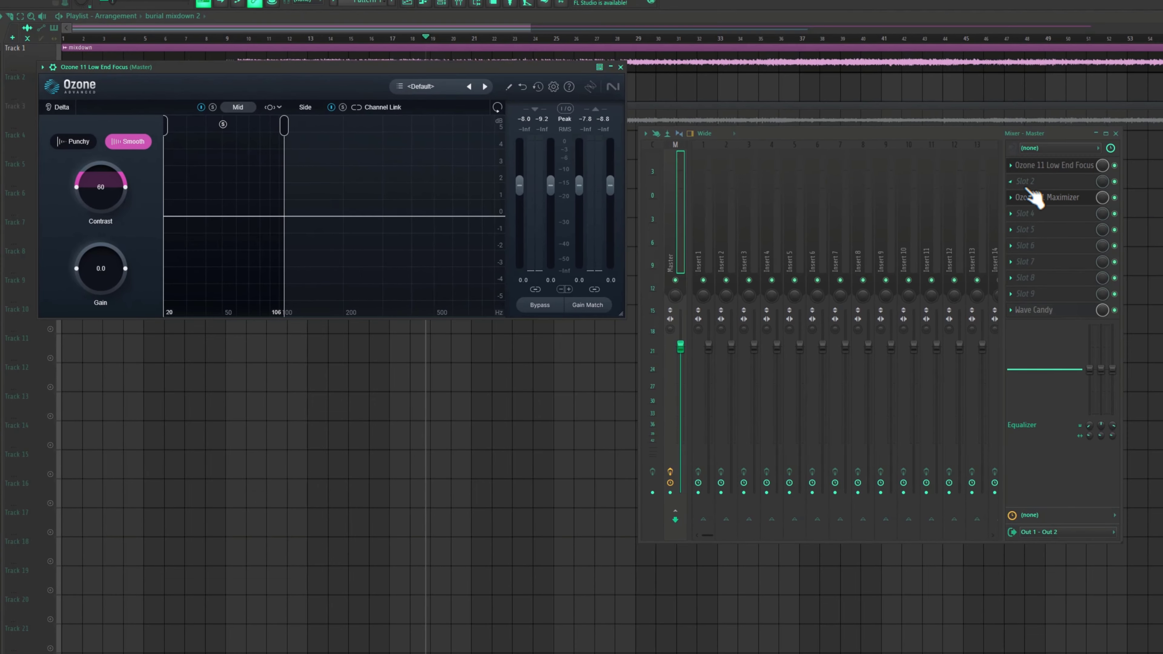
# Add a second Low End Focus in Slot 2 of the Master and raise its Contrast to 60% during playback
pyautogui.click(1033, 190)
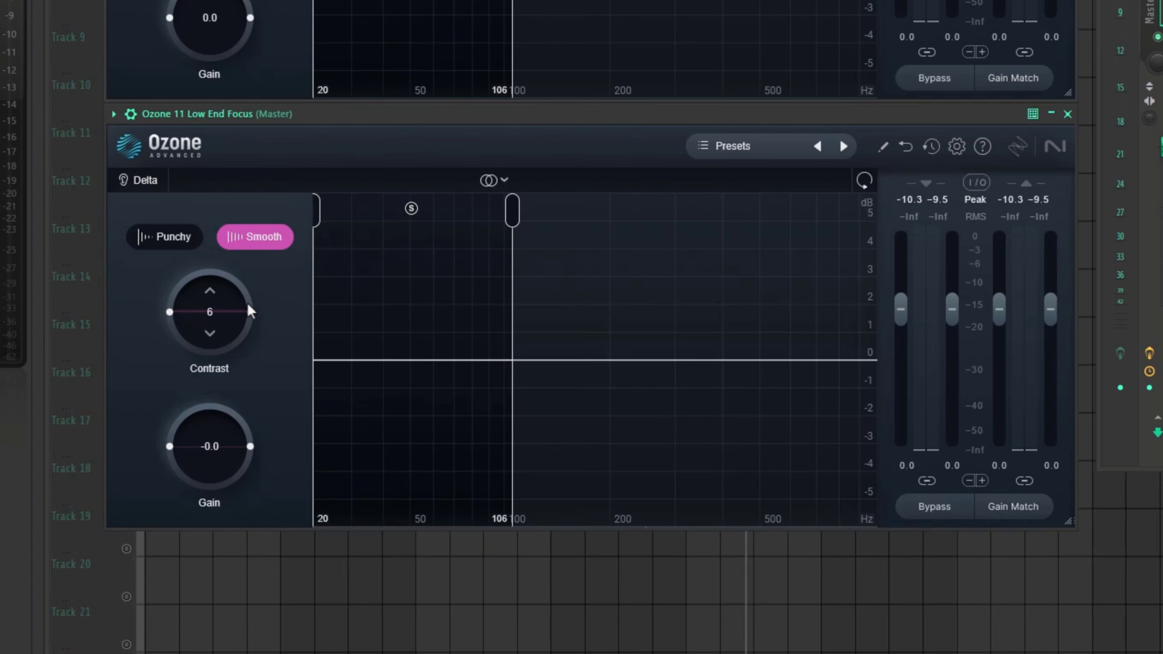
pyautogui.press('space')
pyautogui.scroll(10, 247, 312)
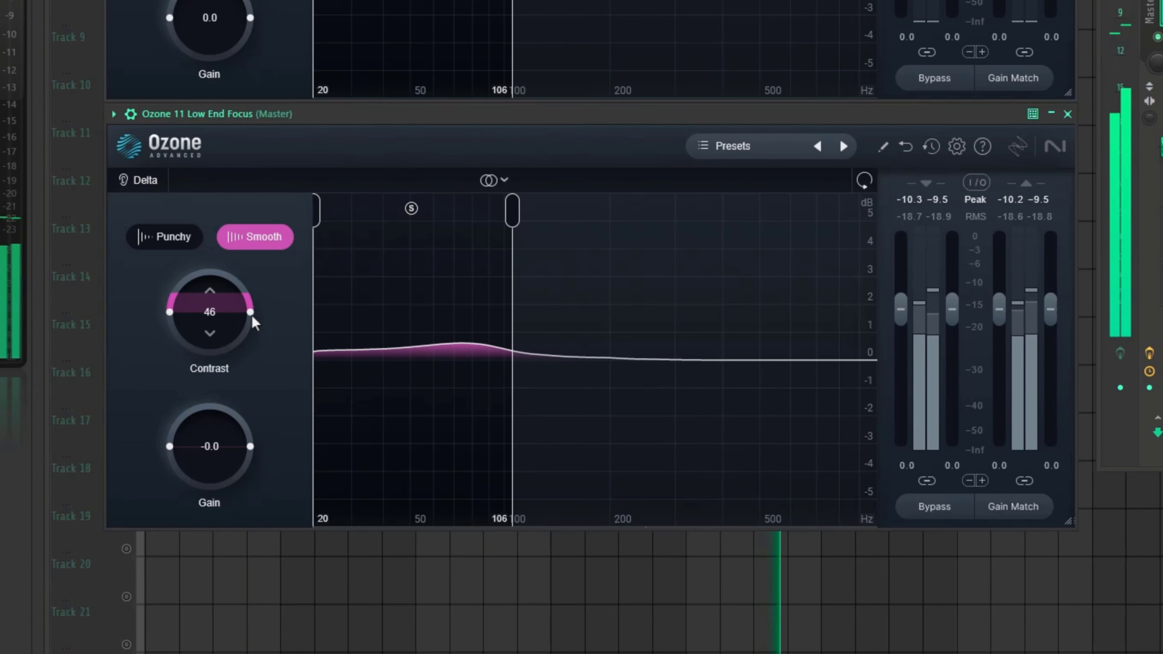
pyautogui.scroll(1, 248, 308)
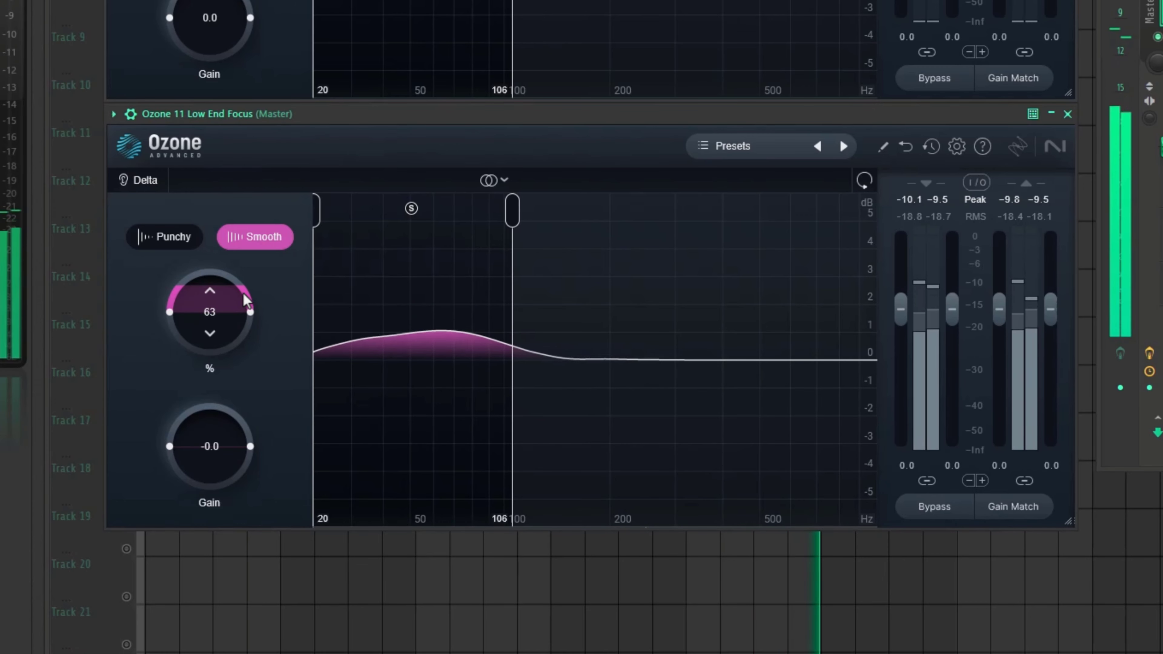
pyautogui.scroll(-1, 245, 305)
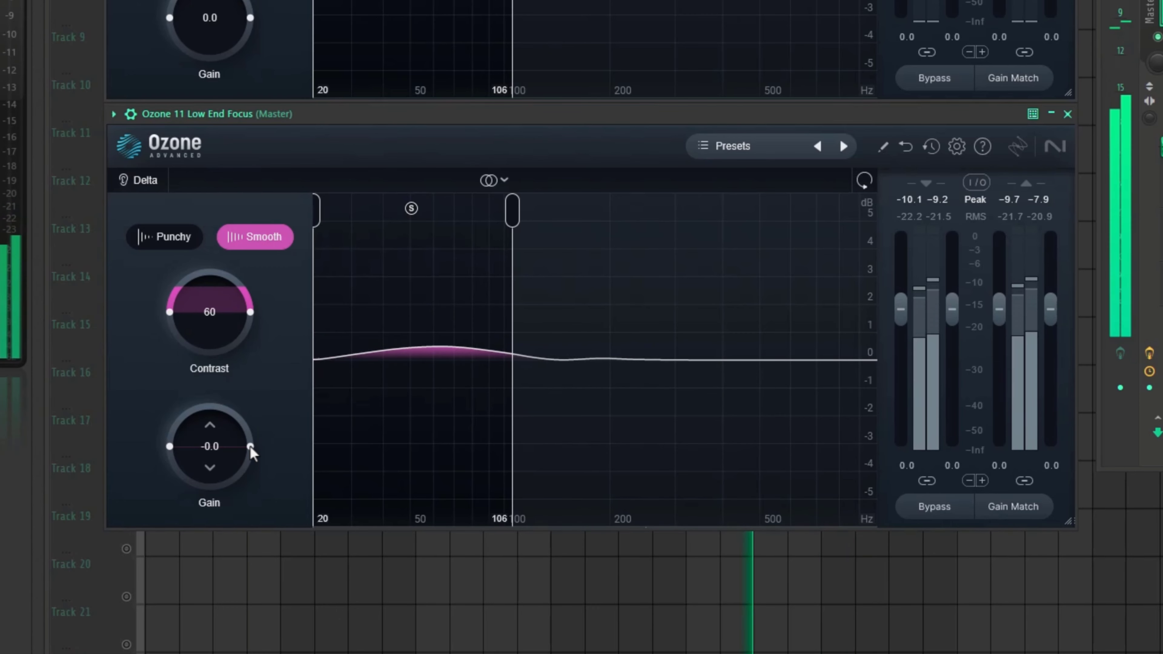
# Lower the second Low End Focus's Gain to -1.0 dB while the track plays
pyautogui.scroll(-3, 238, 451)
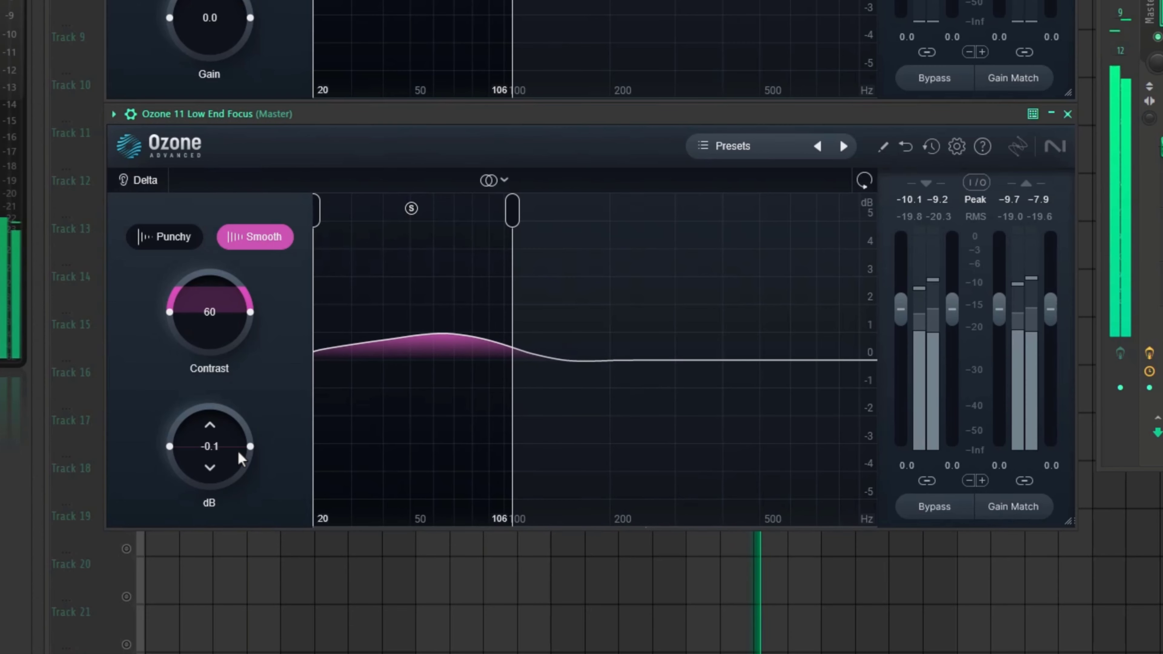
pyautogui.scroll(-4, 238, 458)
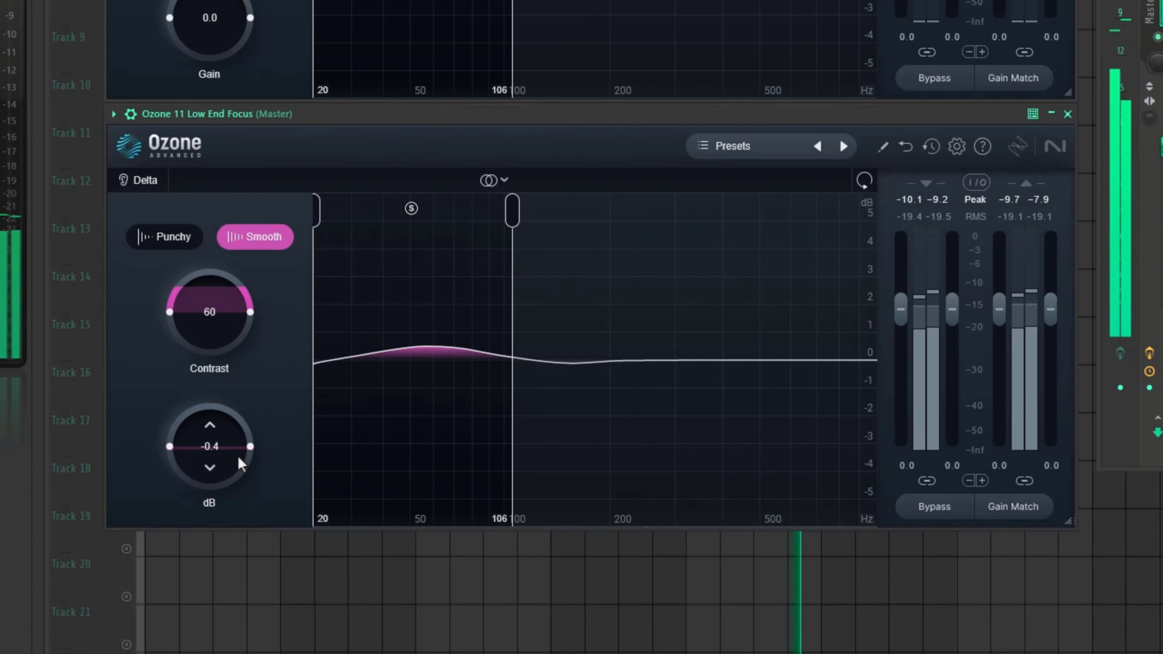
pyautogui.scroll(-2, 239, 463)
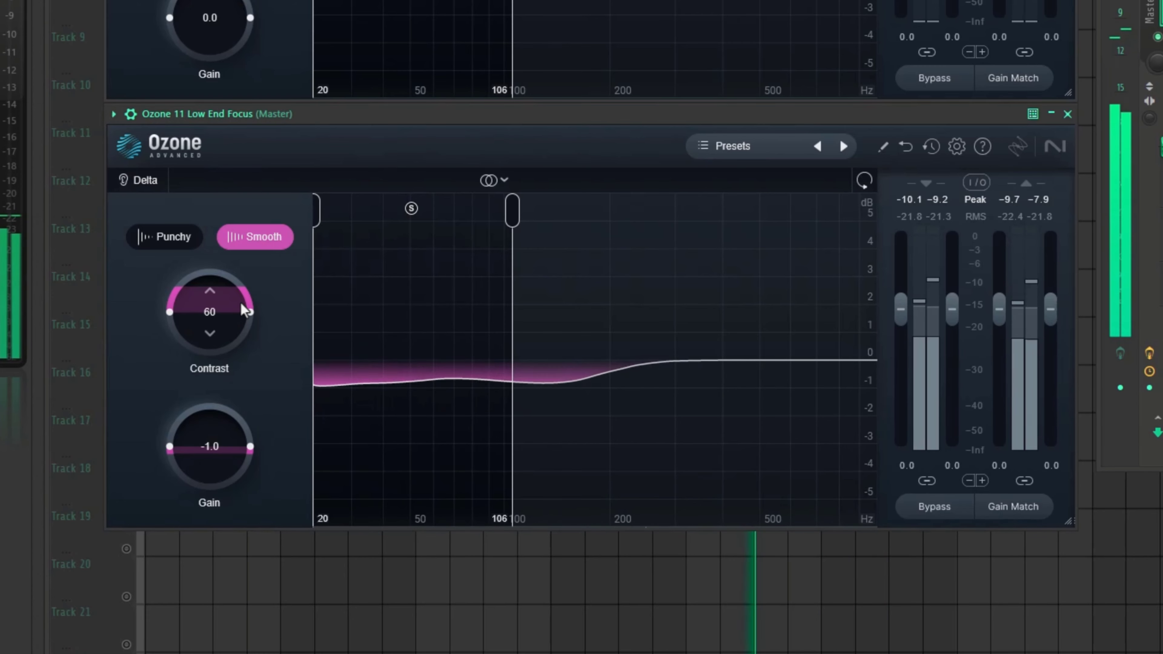
# Raise the second Low End Focus's Contrast to 80% while listening, and stop the playback
pyautogui.moveTo(241, 299); pyautogui.dragTo(232, 286)
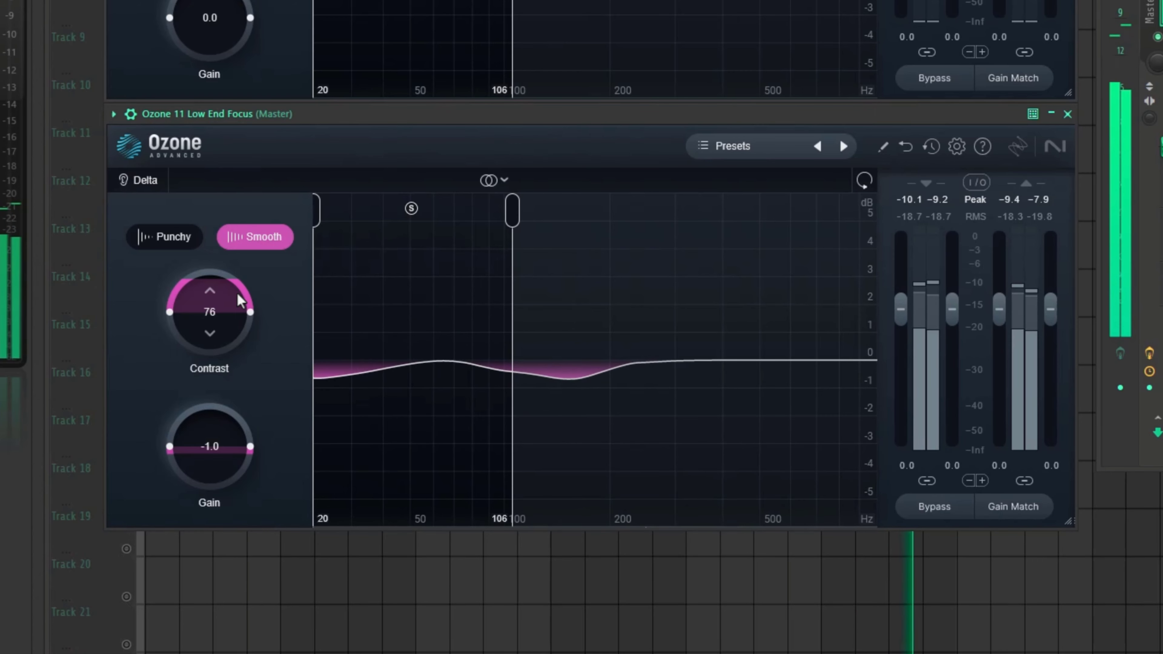
pyautogui.scroll(4, 236, 306)
pyautogui.press('space')
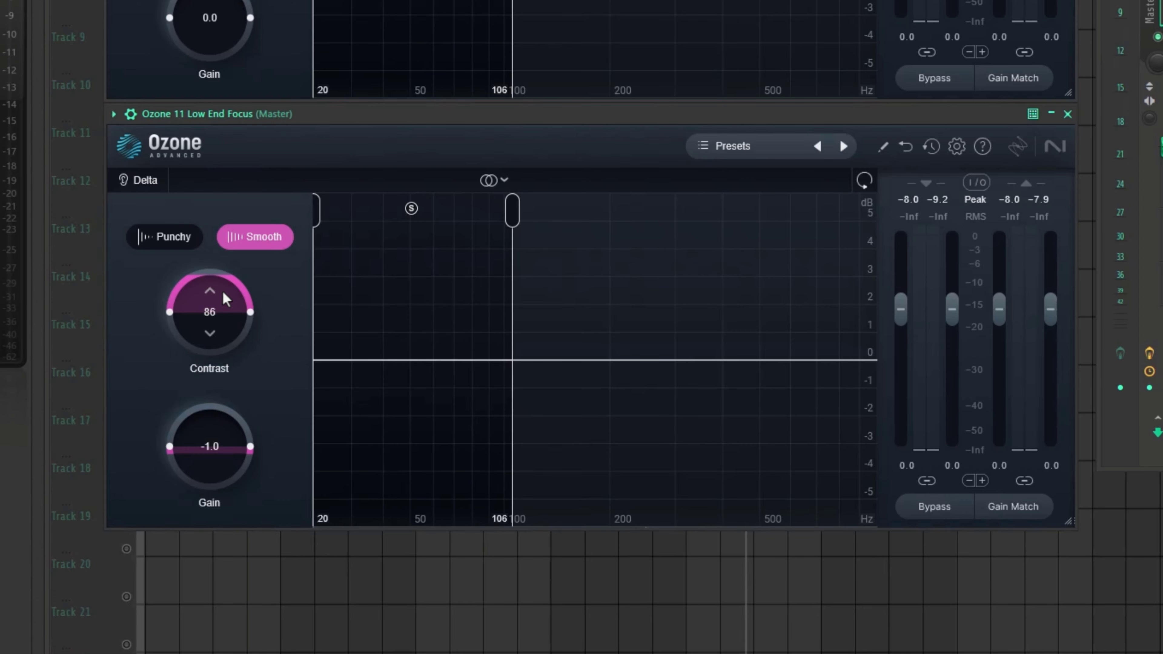
pyautogui.scroll(-4, 223, 295)
pyautogui.click(214, 282)
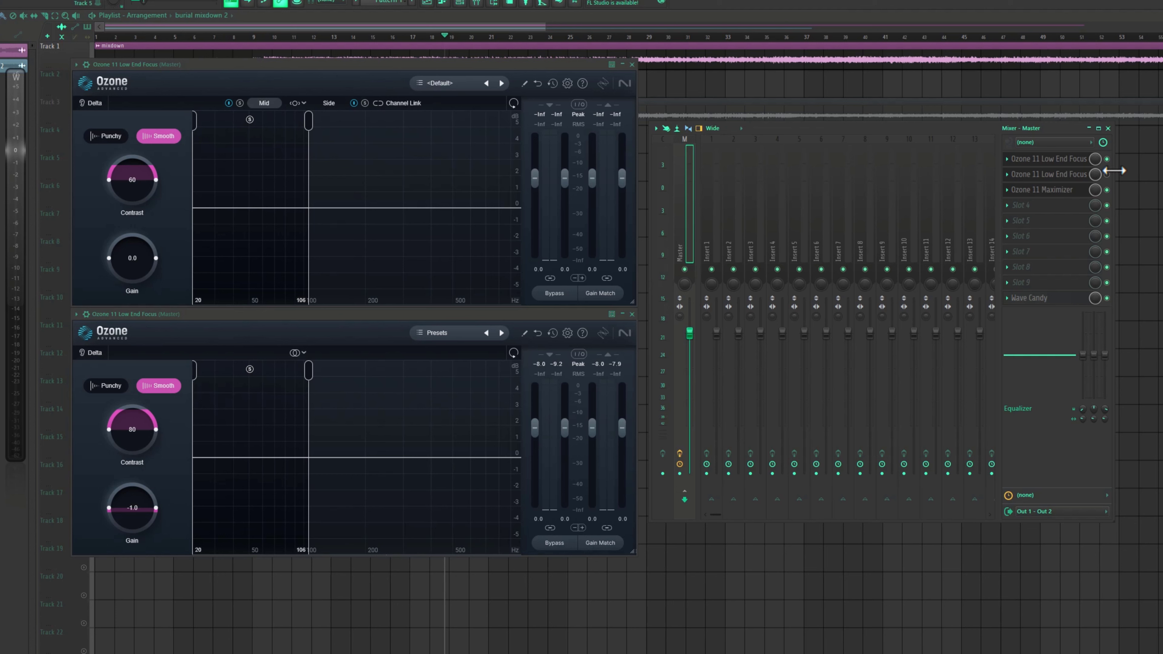
# Compare the two Low End Focus instances on the Master during playback by enabling only one of them at a time
pyautogui.press('space')
pyautogui.click(1107, 175)
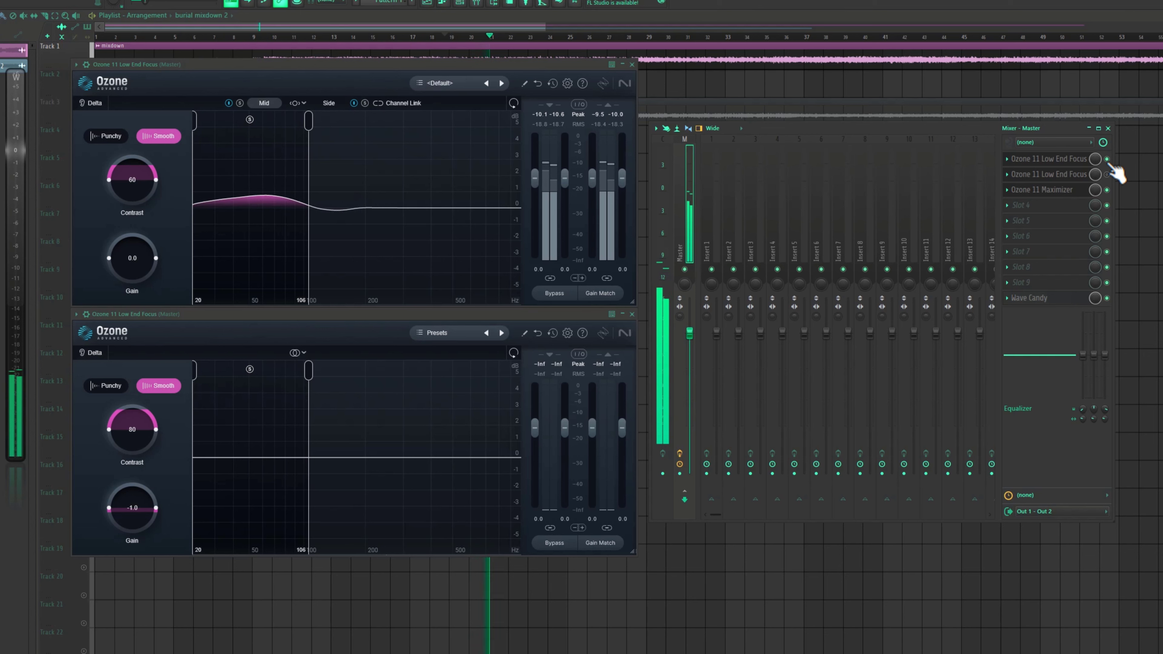
pyautogui.click(1107, 175)
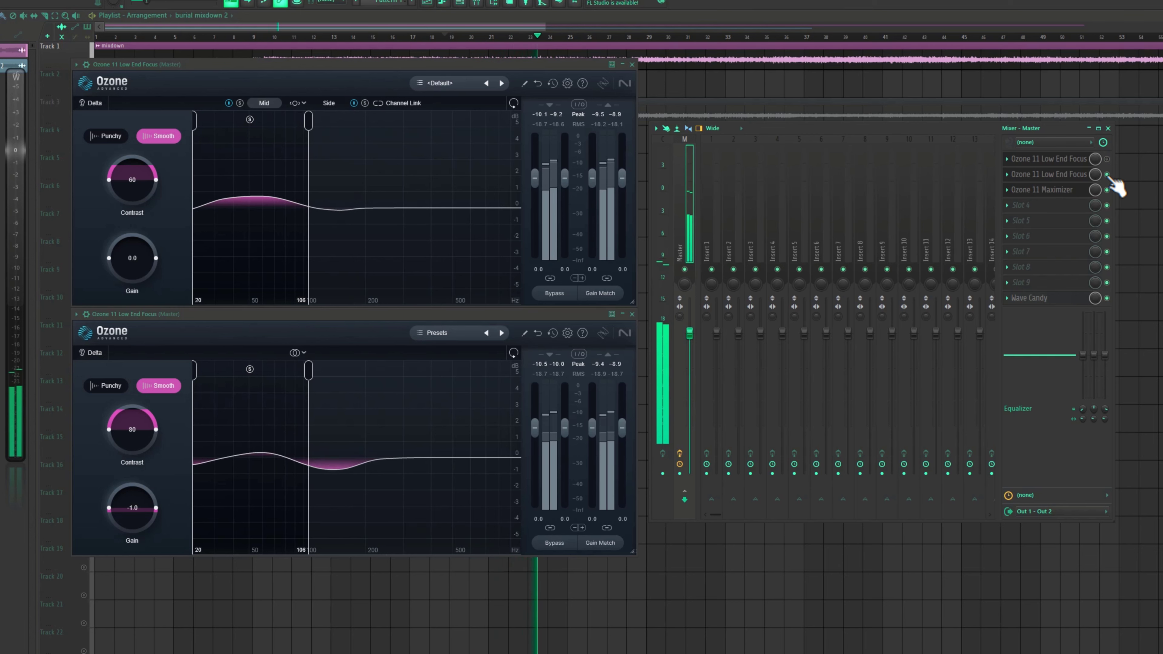
pyautogui.click(1107, 174)
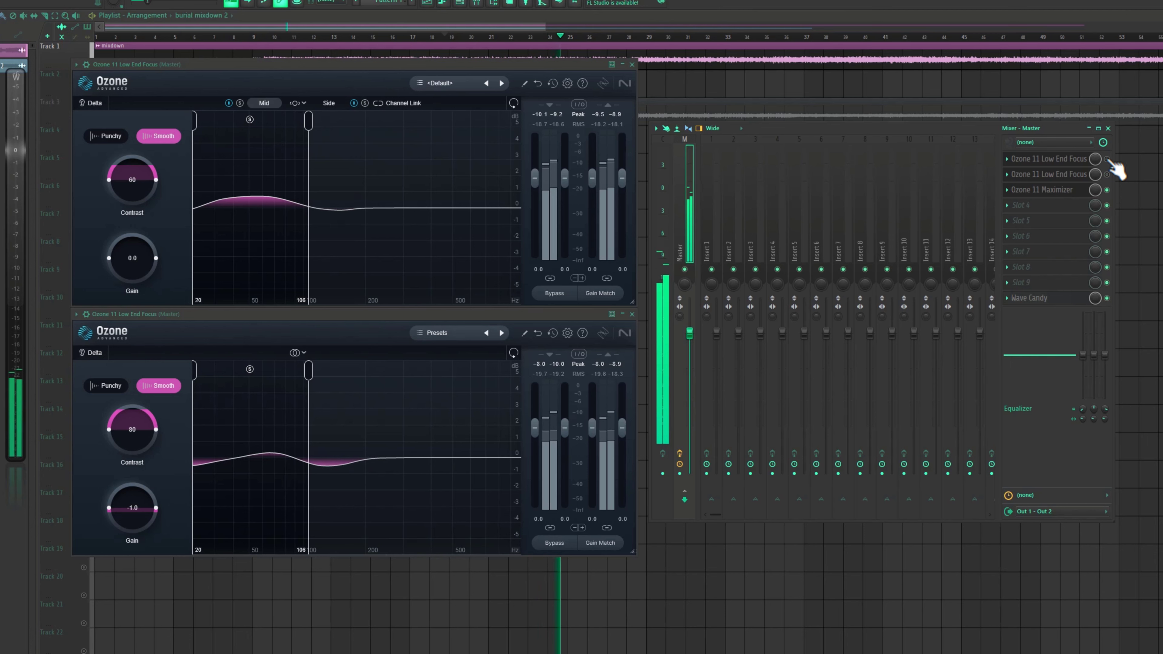
pyautogui.click(1107, 159)
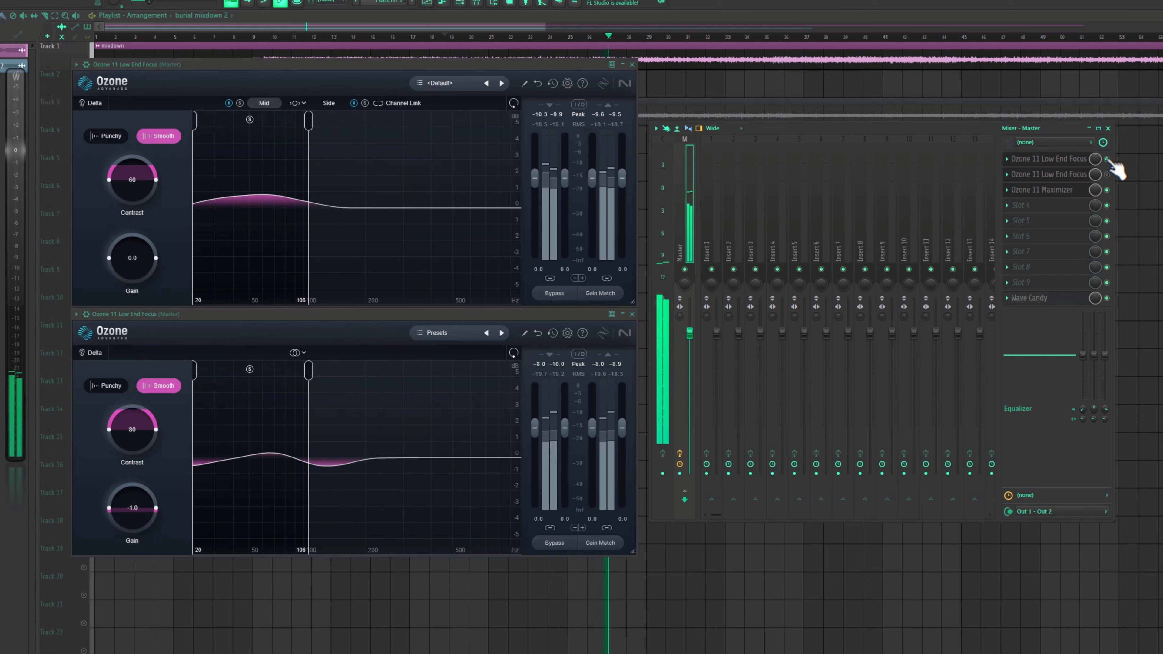
pyautogui.click(1108, 159)
pyautogui.click(1107, 174)
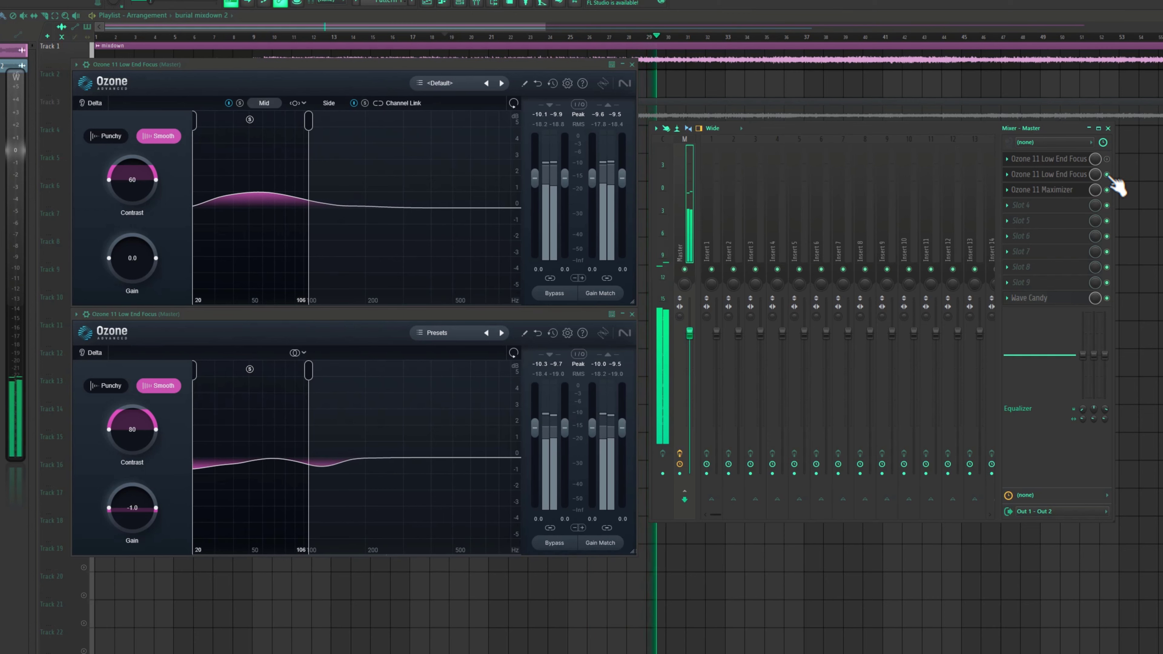
pyautogui.click(1108, 175)
pyautogui.click(1108, 159)
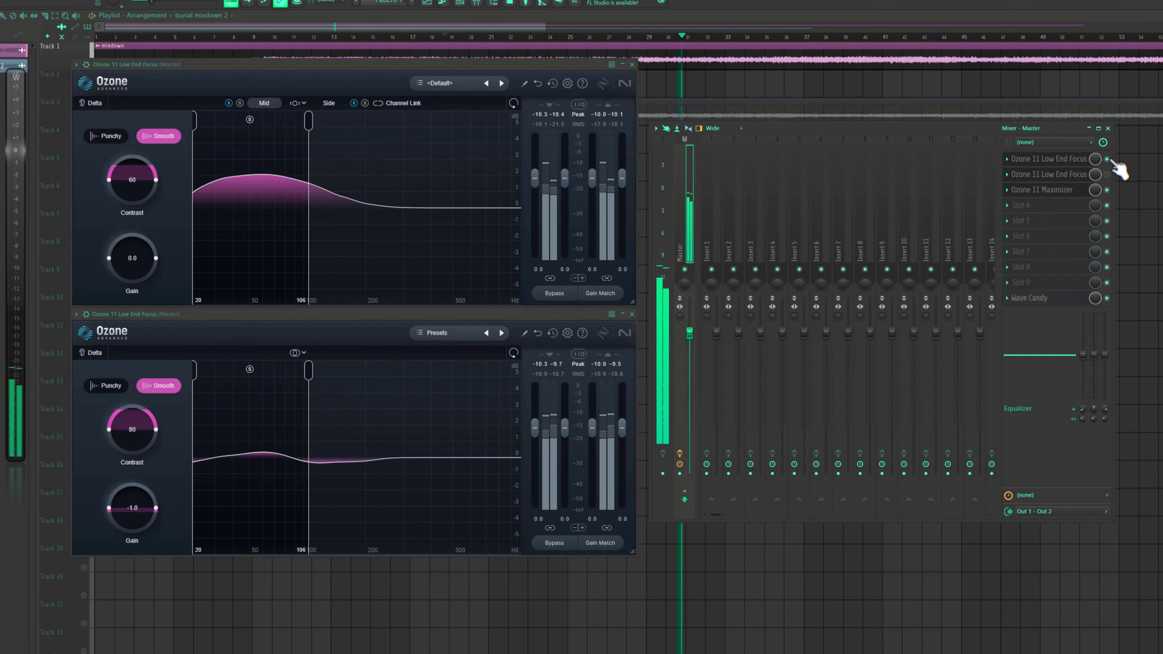
pyautogui.click(1107, 159)
pyautogui.click(1107, 174)
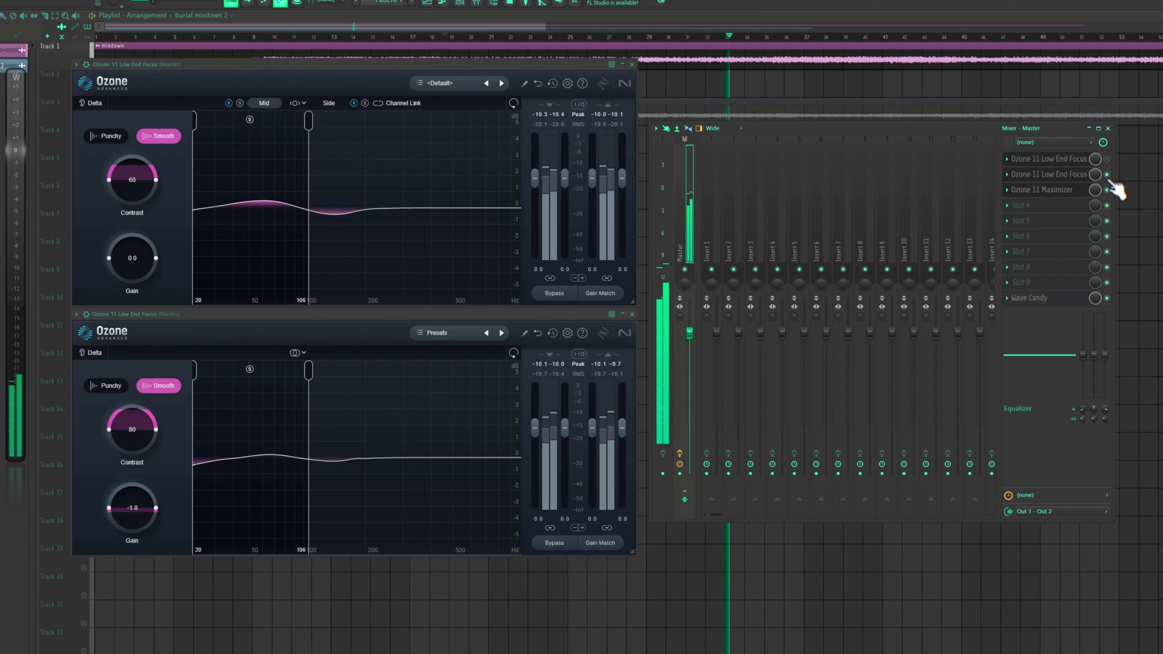
pyautogui.press('space')
pyautogui.click(1107, 174)
pyautogui.click(1107, 159)
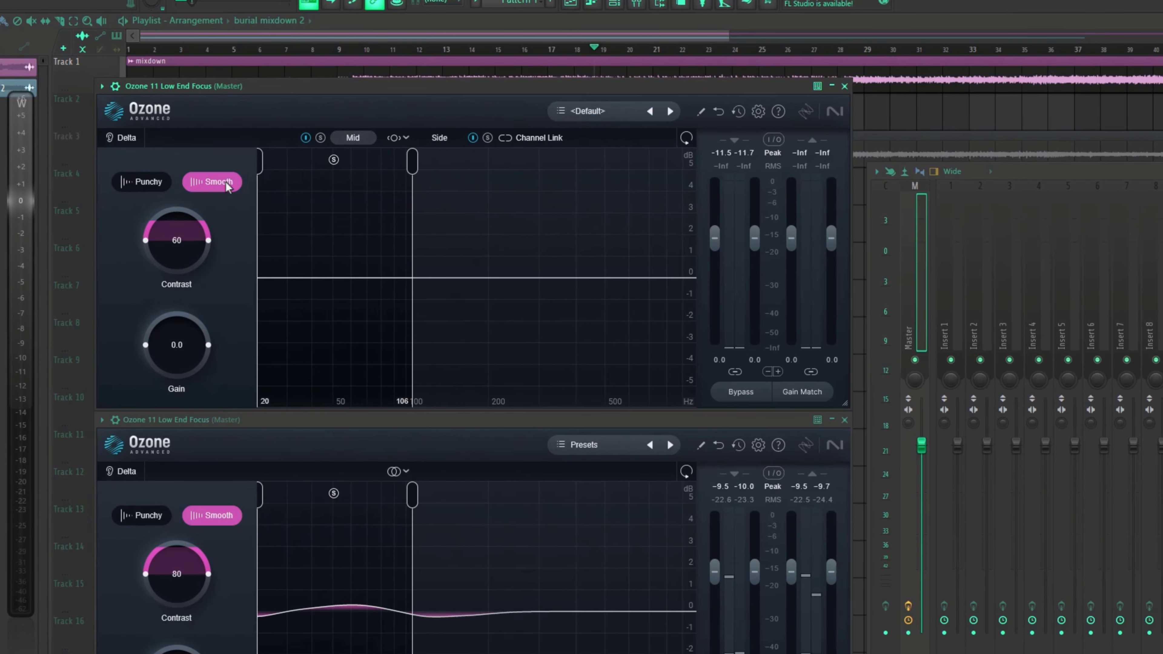
pyautogui.press('space')
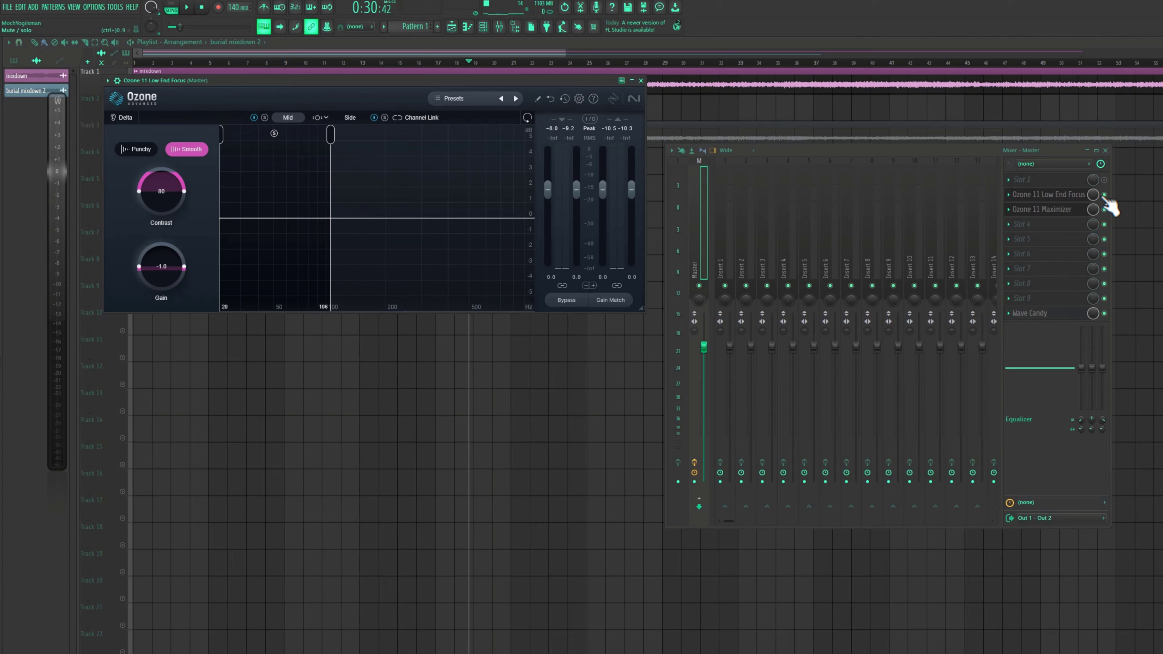
# Compare the track with the remaining Low End Focus disabled and enabled during playback, leaving it enabled
pyautogui.click(1104, 195)
pyautogui.press('space')
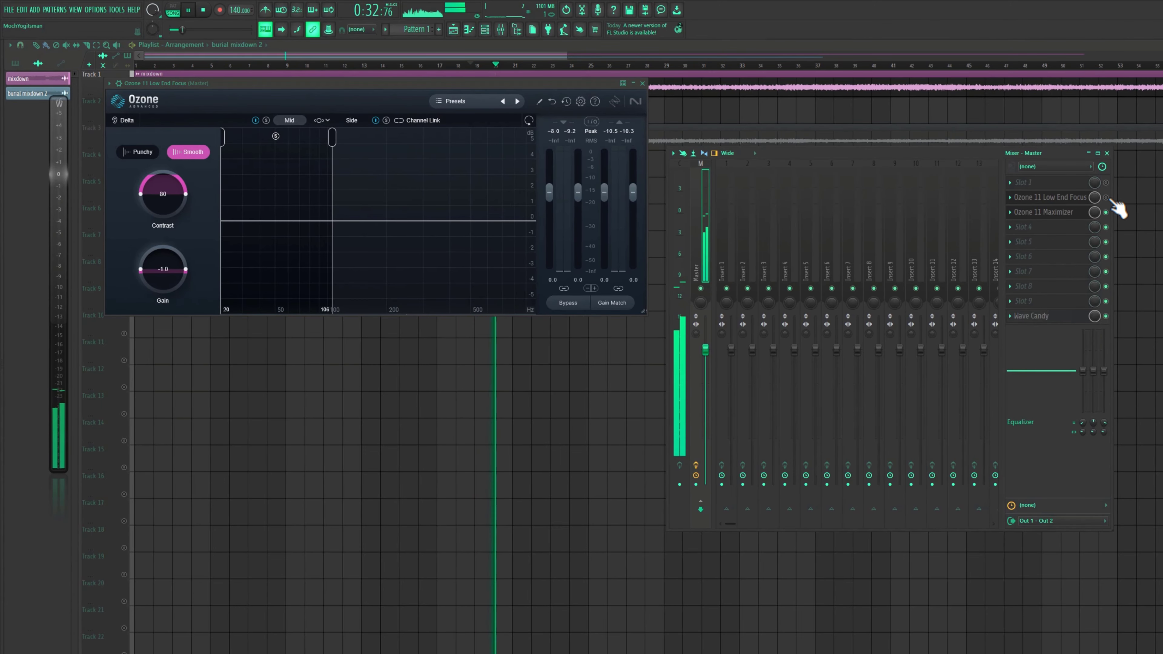
pyautogui.click(1107, 198)
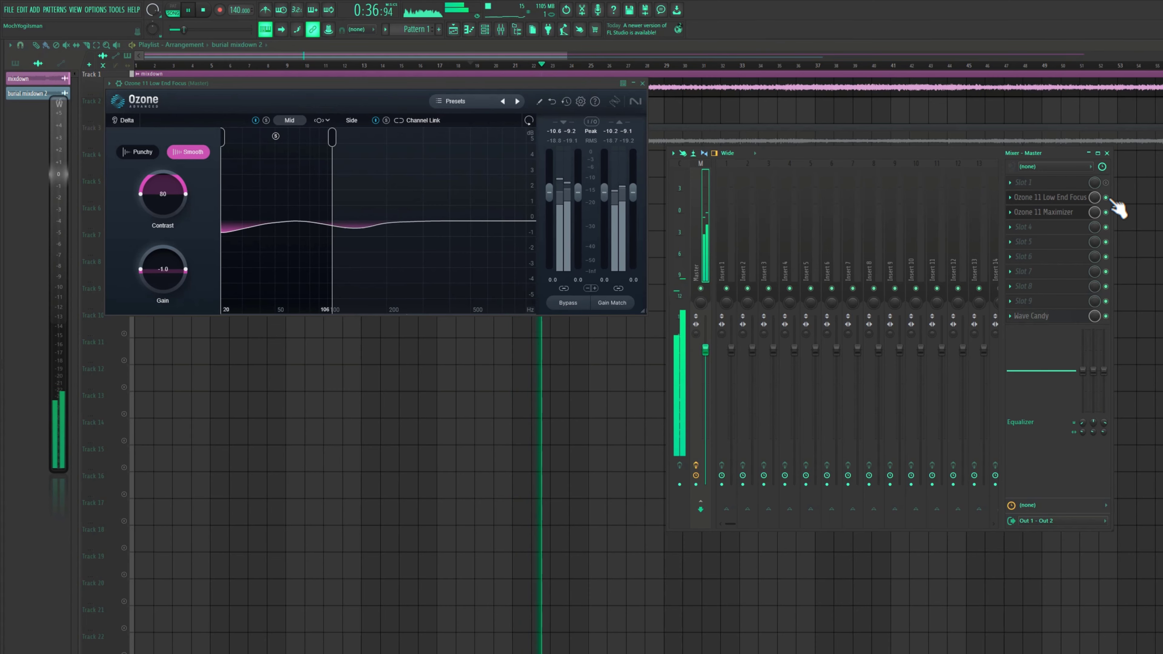
pyautogui.click(1106, 198)
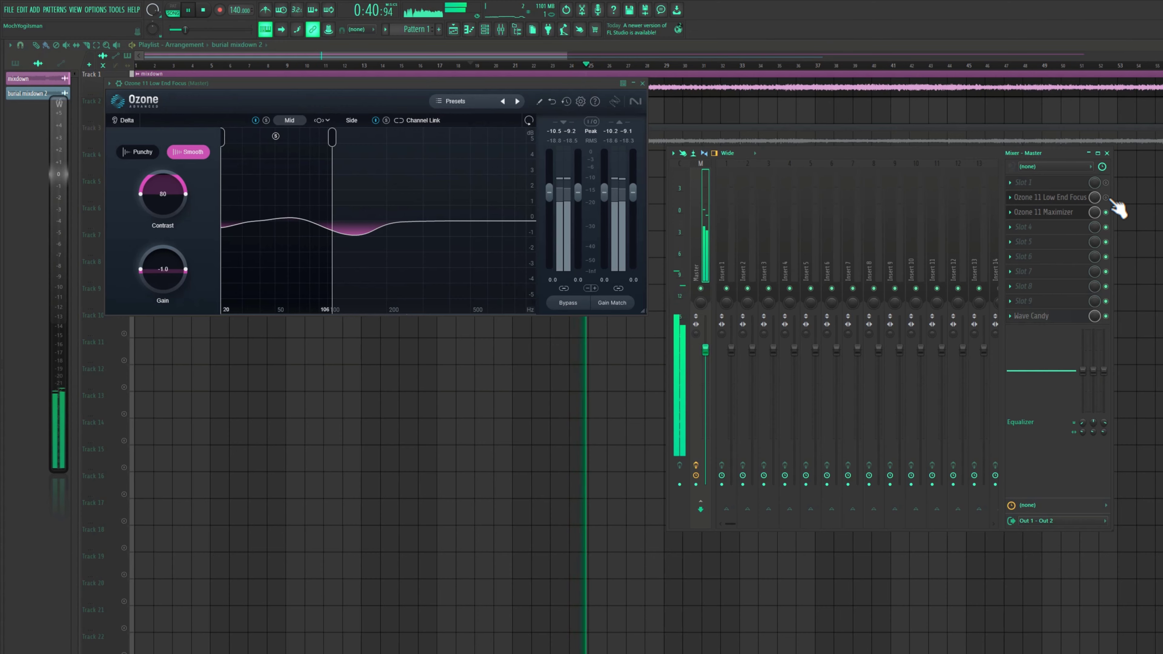
pyautogui.click(1107, 197)
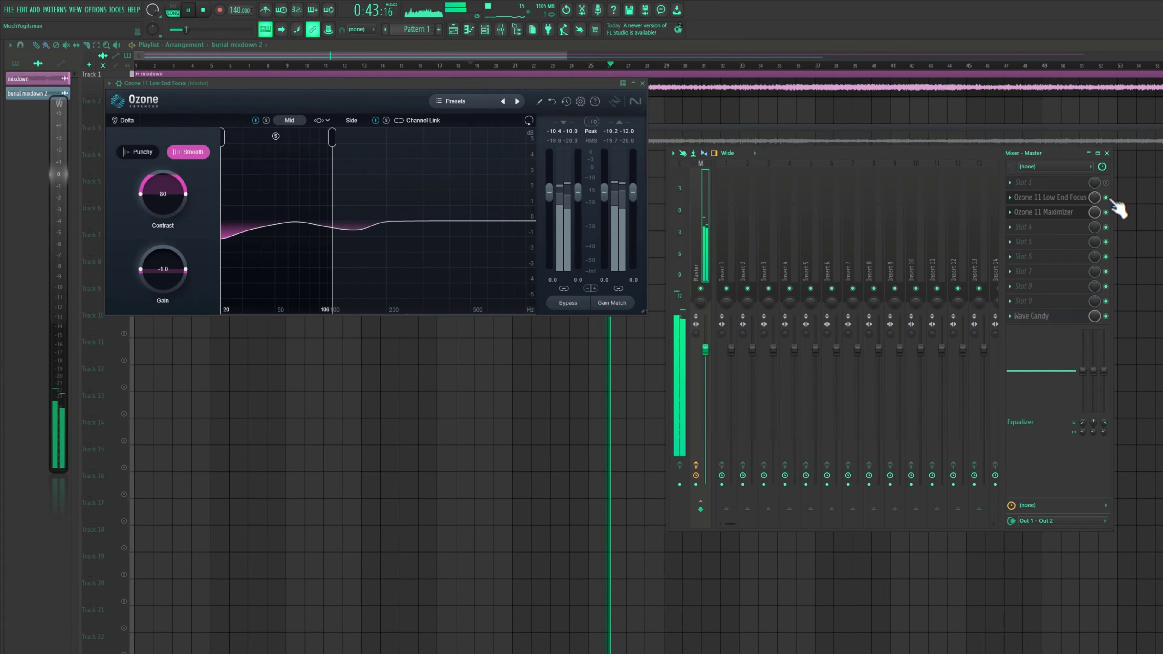
pyautogui.press('space')
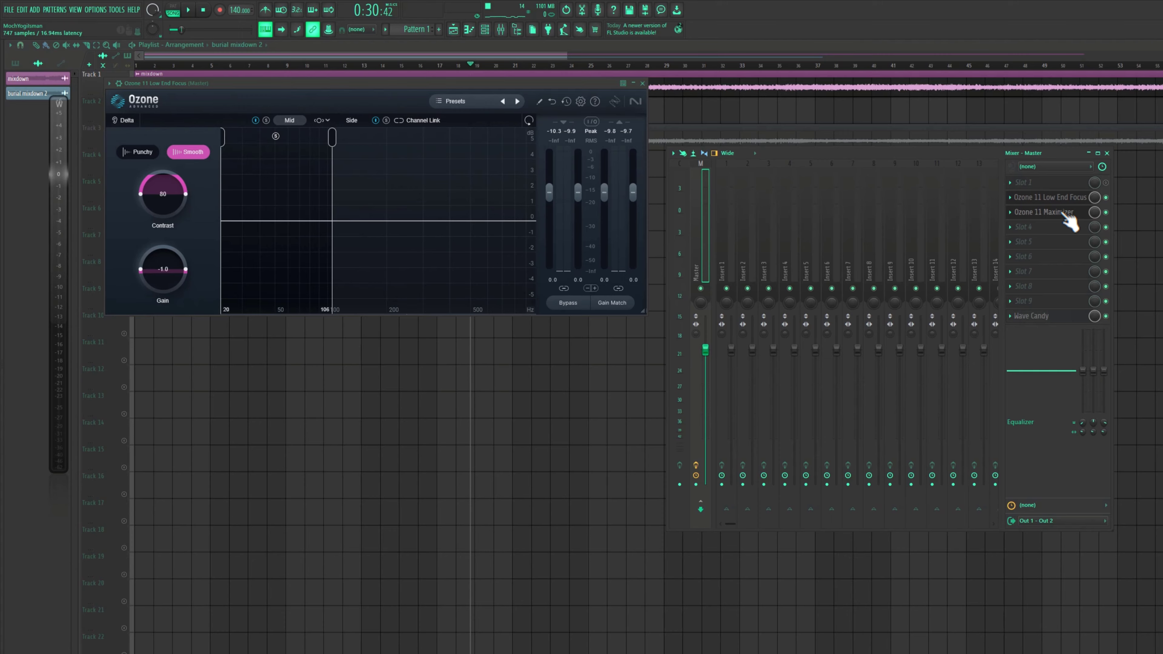
# Open the Ozone 11 Maximizer on the Master and enlarge and reposition its window
pyautogui.click(1061, 211)
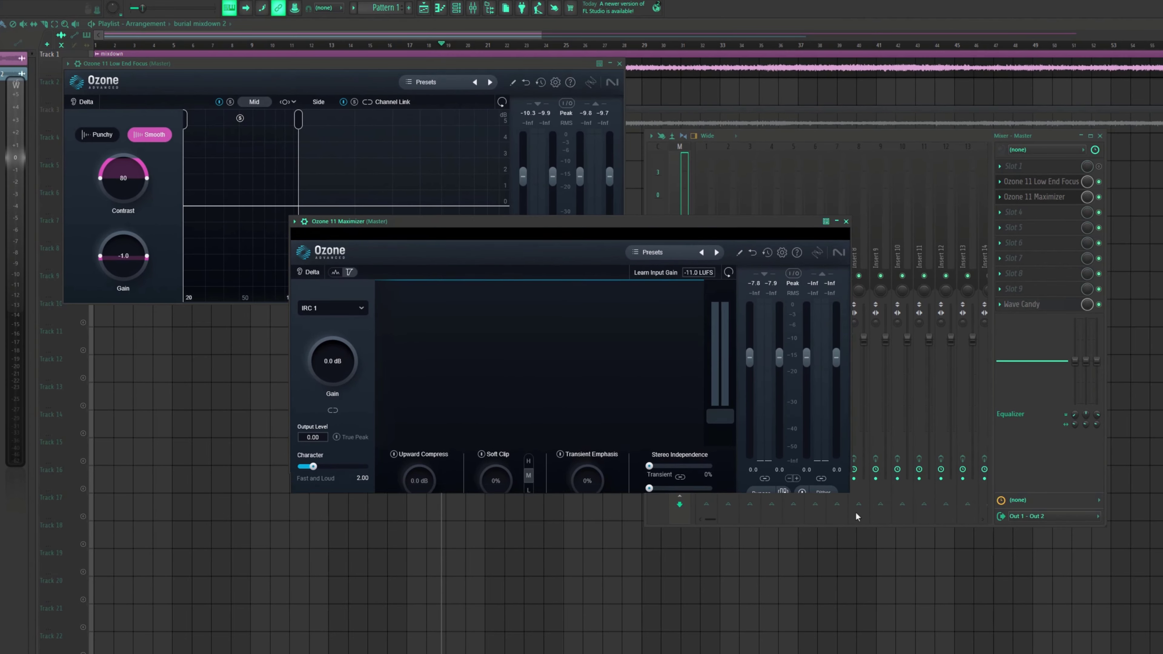
pyautogui.moveTo(915, 450); pyautogui.dragTo(1119, 653)
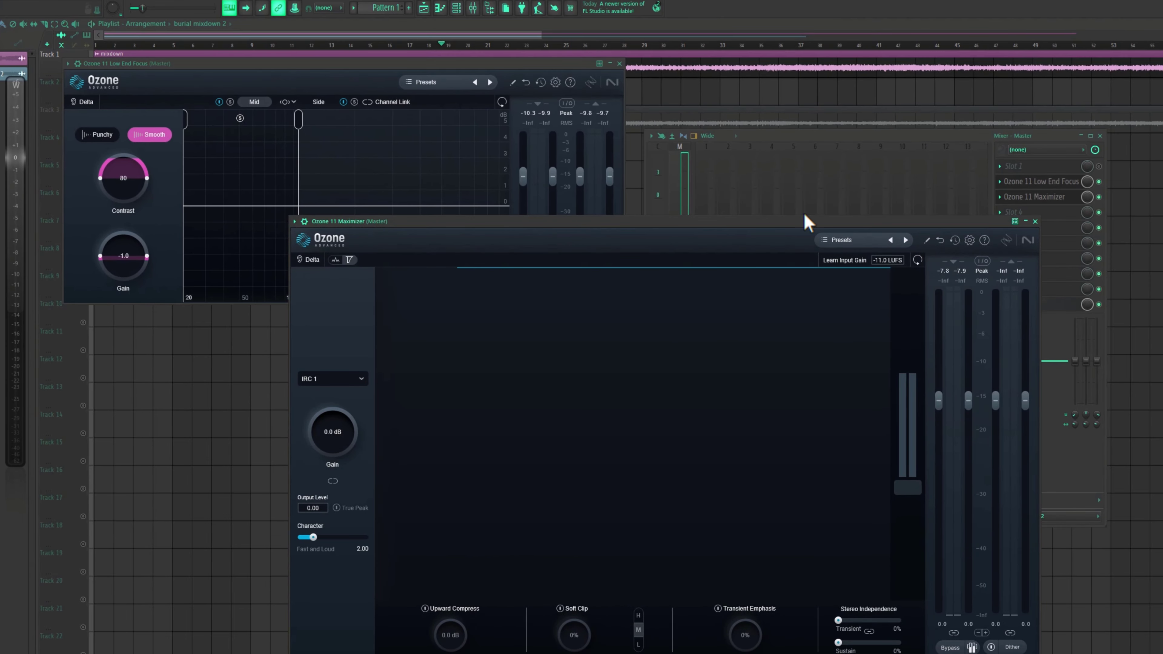
pyautogui.moveTo(809, 221); pyautogui.dragTo(749, 69)
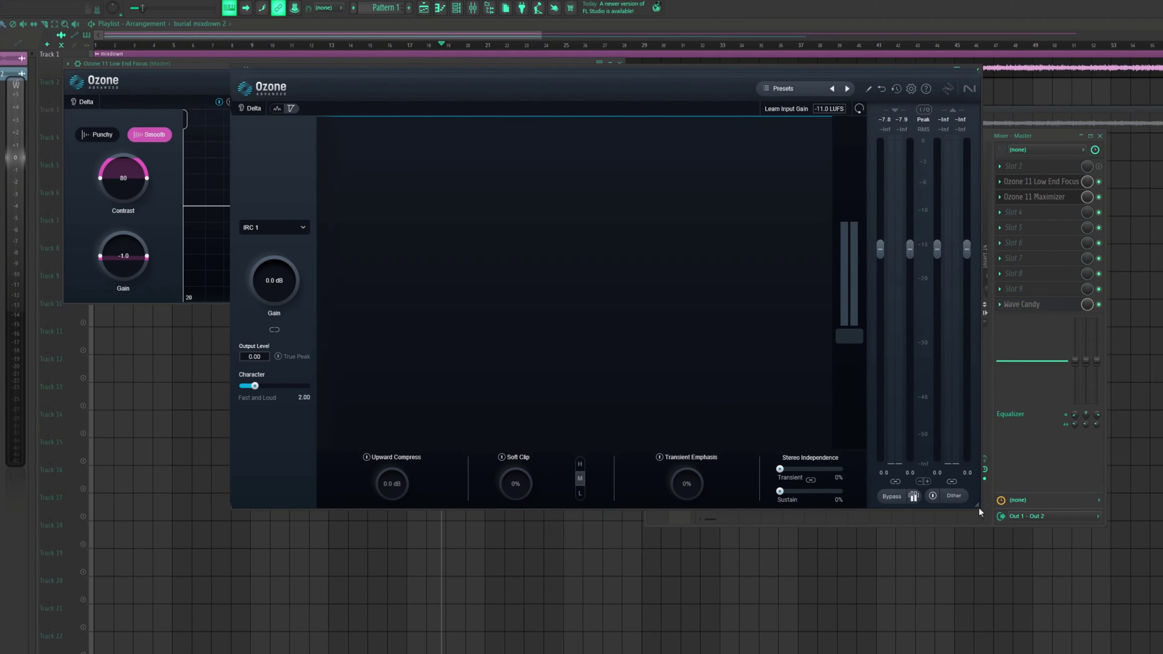
pyautogui.moveTo(978, 507); pyautogui.dragTo(1013, 591)
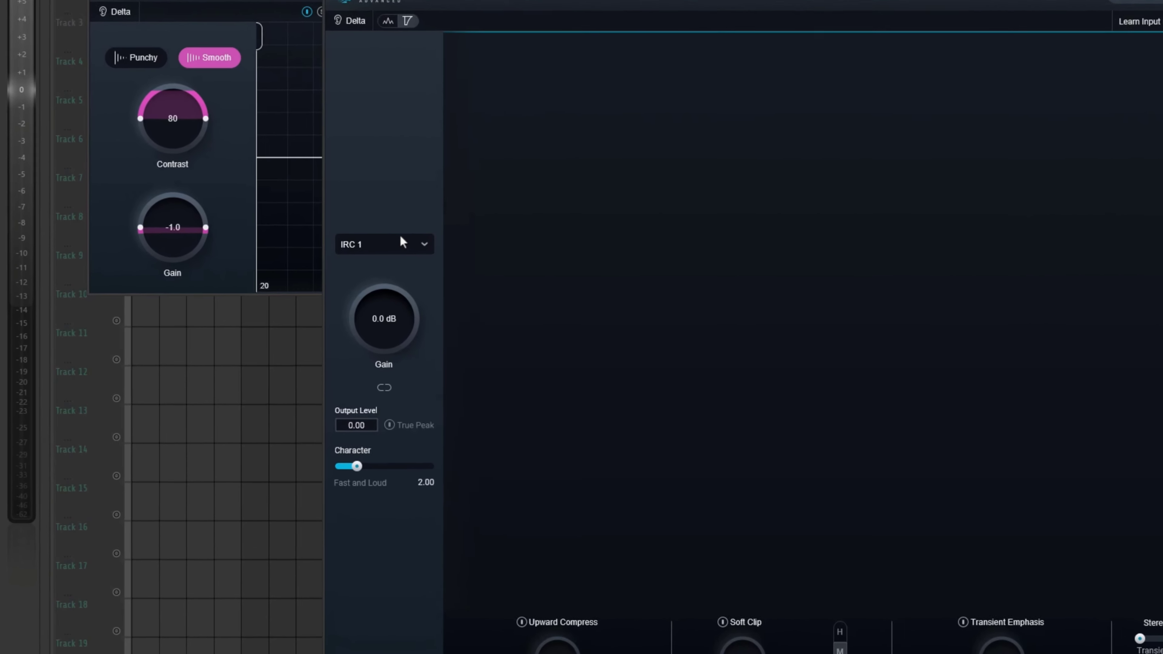
# Set the Maximizer's limiting mode to IRC 4 - Transient and its Character to 3.02
pyautogui.click(287, 266)
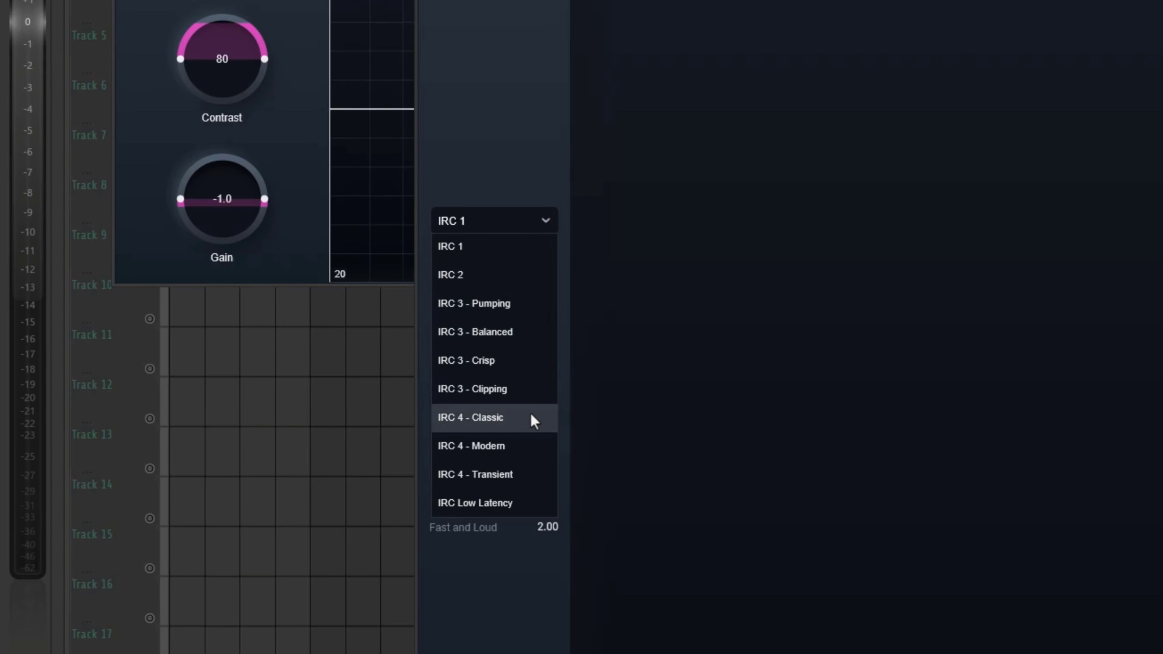
pyautogui.click(500, 472)
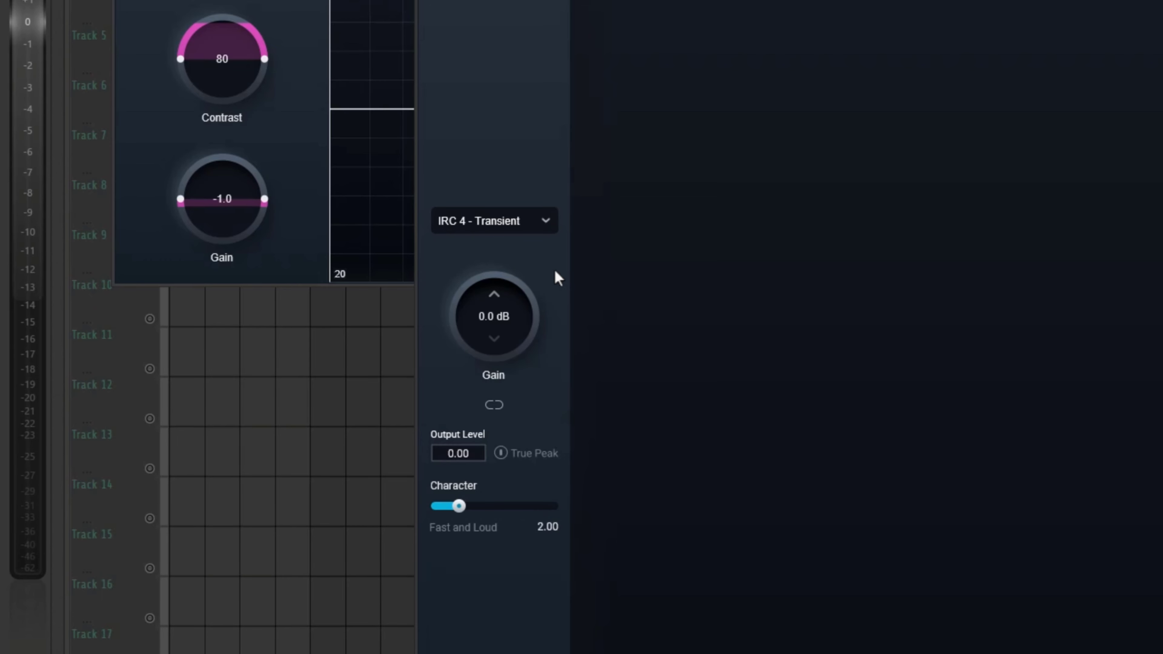
pyautogui.moveTo(506, 340)
pyautogui.moveTo(525, 347); pyautogui.dragTo(453, 398)
pyautogui.scroll(-3, 463, 407)
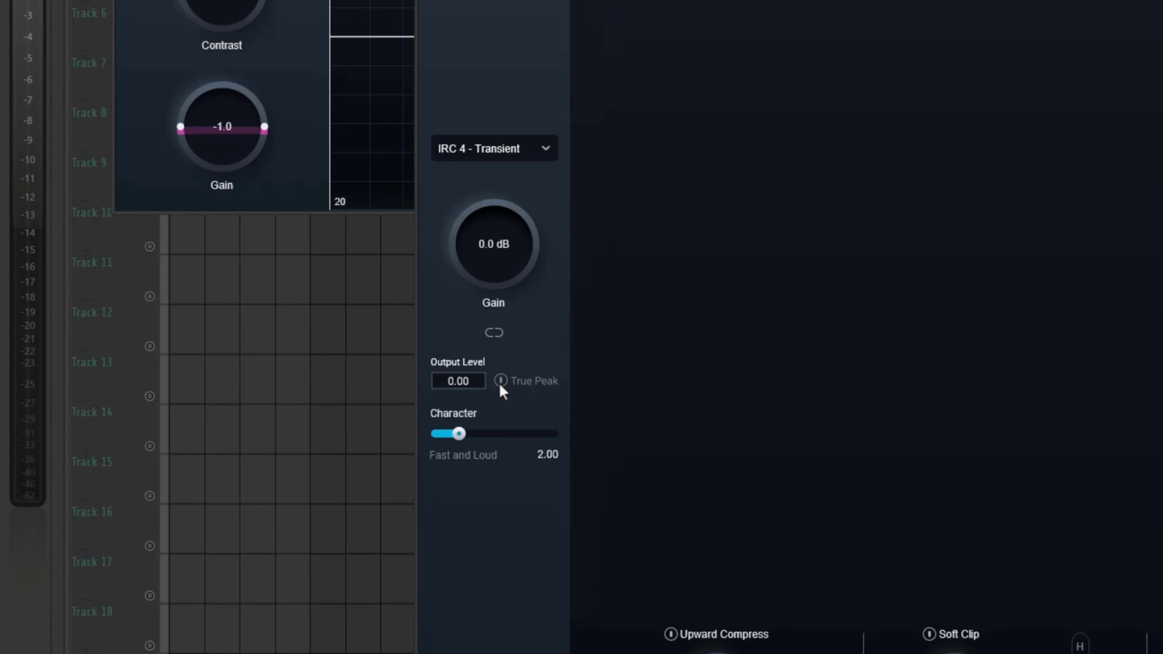
pyautogui.moveTo(503, 390)
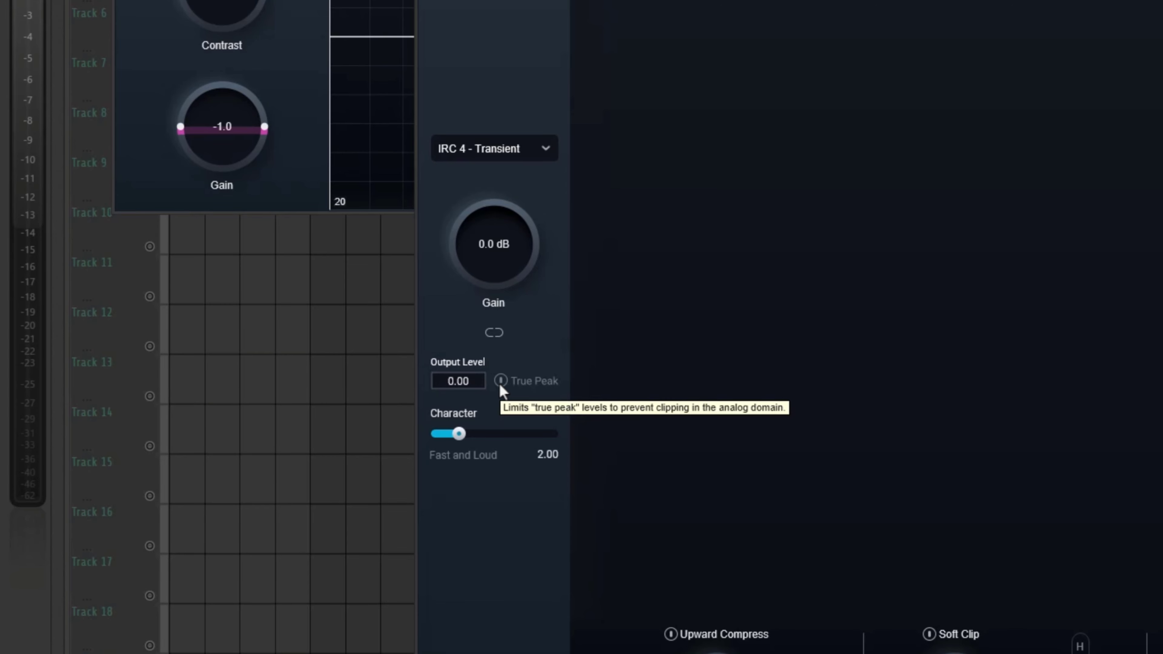
pyautogui.moveTo(458, 435); pyautogui.dragTo(449, 435)
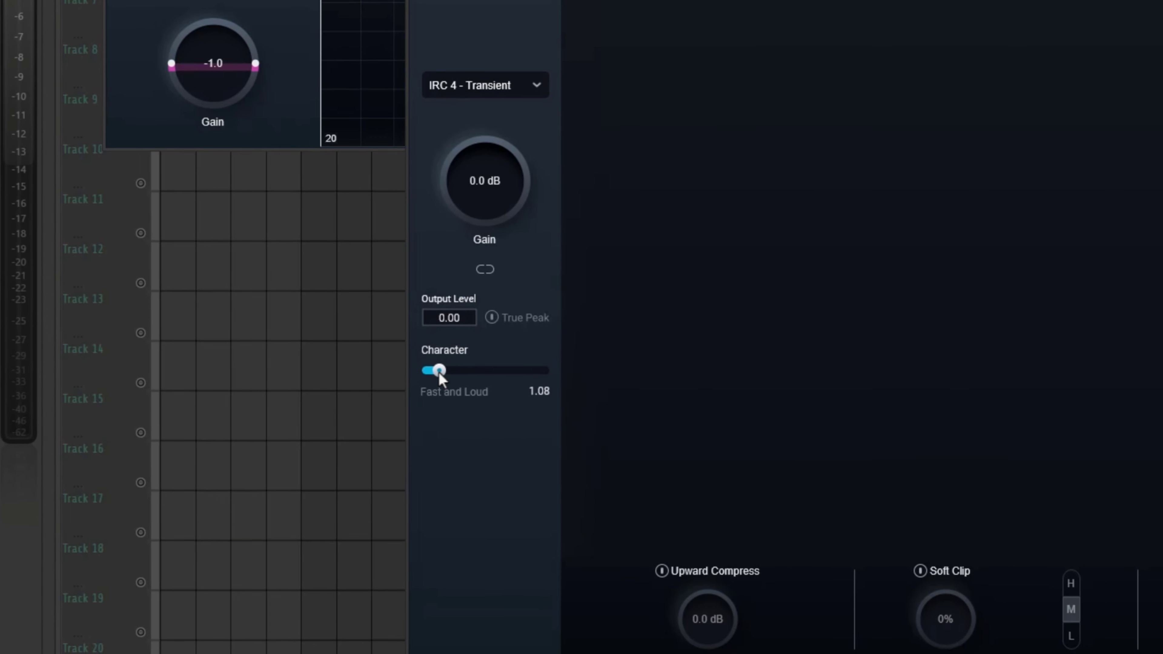
pyautogui.moveTo(439, 371); pyautogui.dragTo(462, 372)
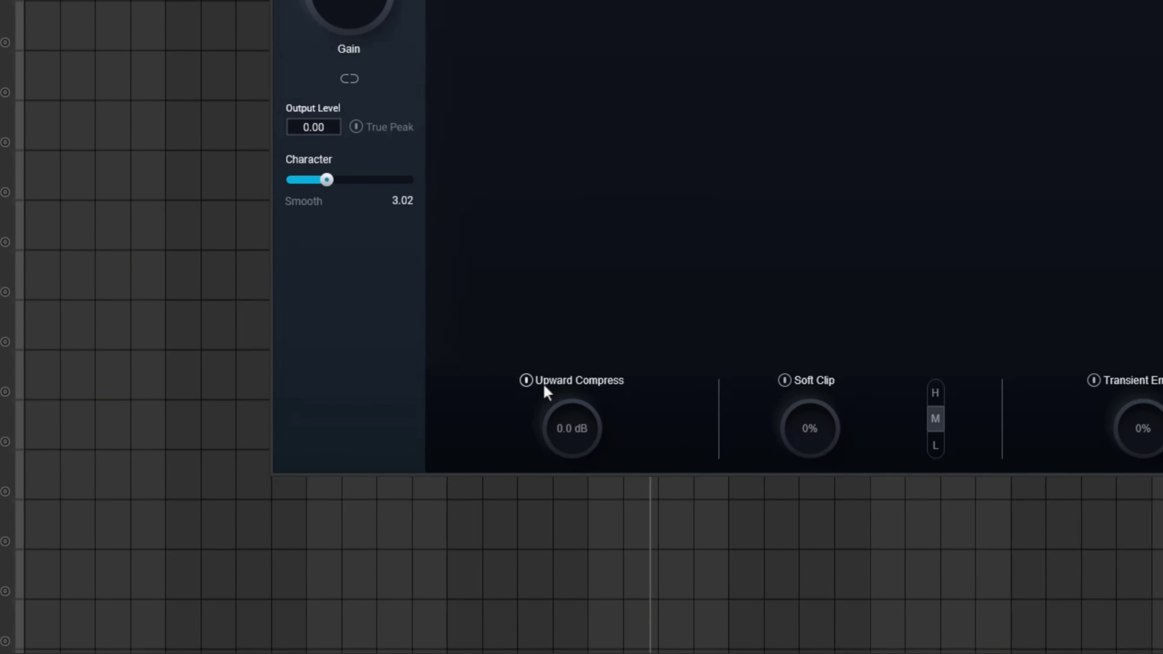
# Try the Maximizer's Upward Compress at +0.4 dB, switch it off, and try Soft Clip at 30%
pyautogui.moveTo(561, 420); pyautogui.dragTo(584, 364)
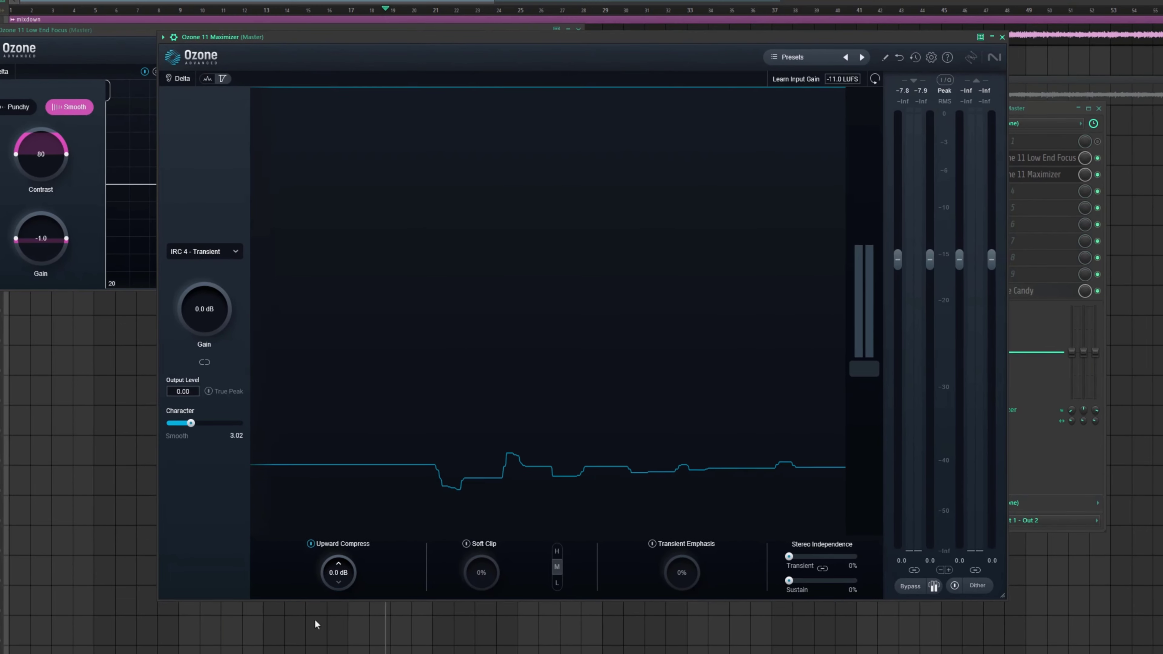
pyautogui.click(311, 543)
pyautogui.click(466, 544)
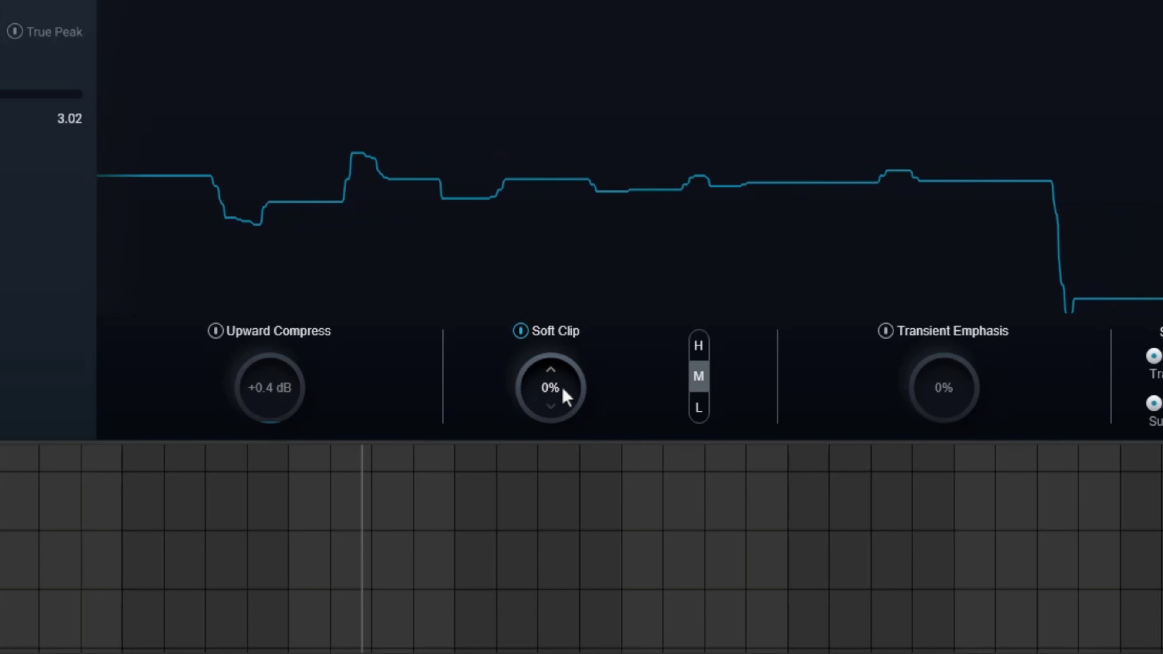
pyautogui.moveTo(564, 390)
pyautogui.mouseDown()
pyautogui.moveTo(556, 371)
pyautogui.moveTo(566, 385)
pyautogui.moveTo(574, 372)
pyautogui.moveTo(567, 411)
pyautogui.moveTo(559, 358)
pyautogui.mouseUp()
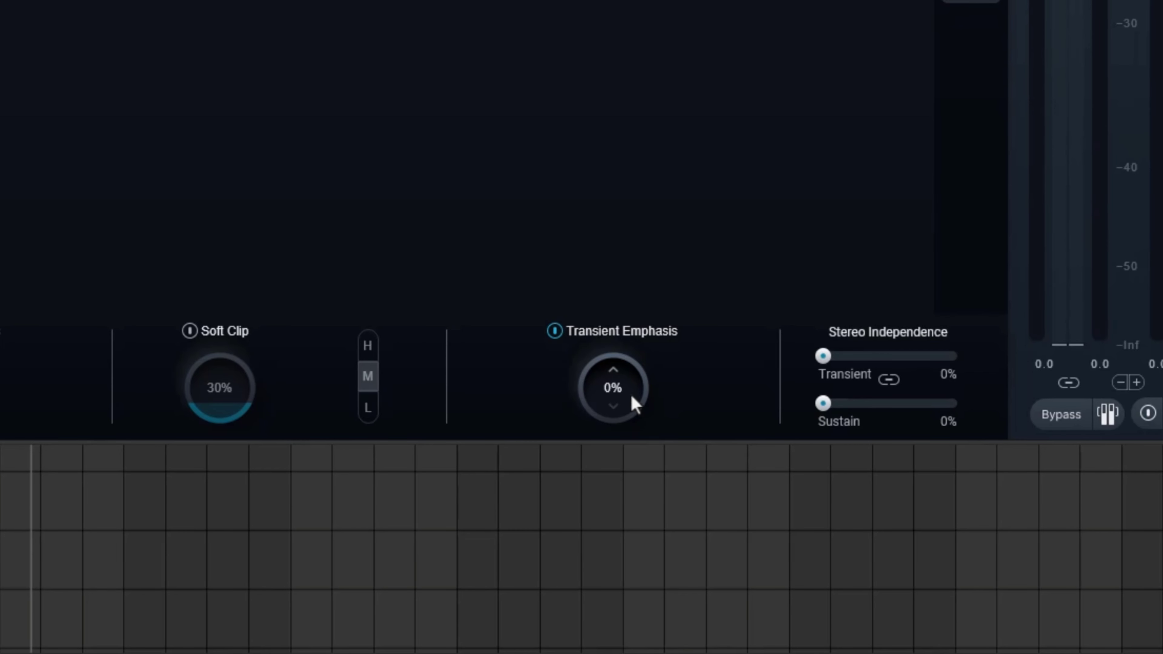
# Raise the Maximizer's Transient Emphasis to 45% and lower its Character to 2.05
pyautogui.moveTo(631, 394); pyautogui.dragTo(607, 278)
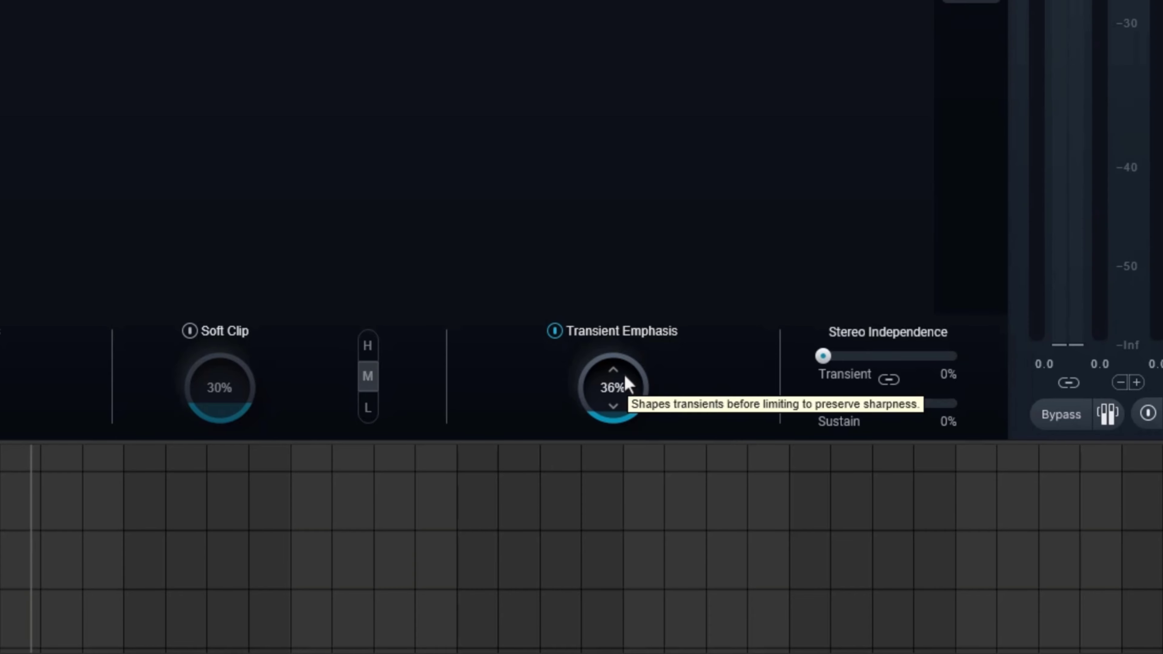
pyautogui.scroll(3, 625, 383)
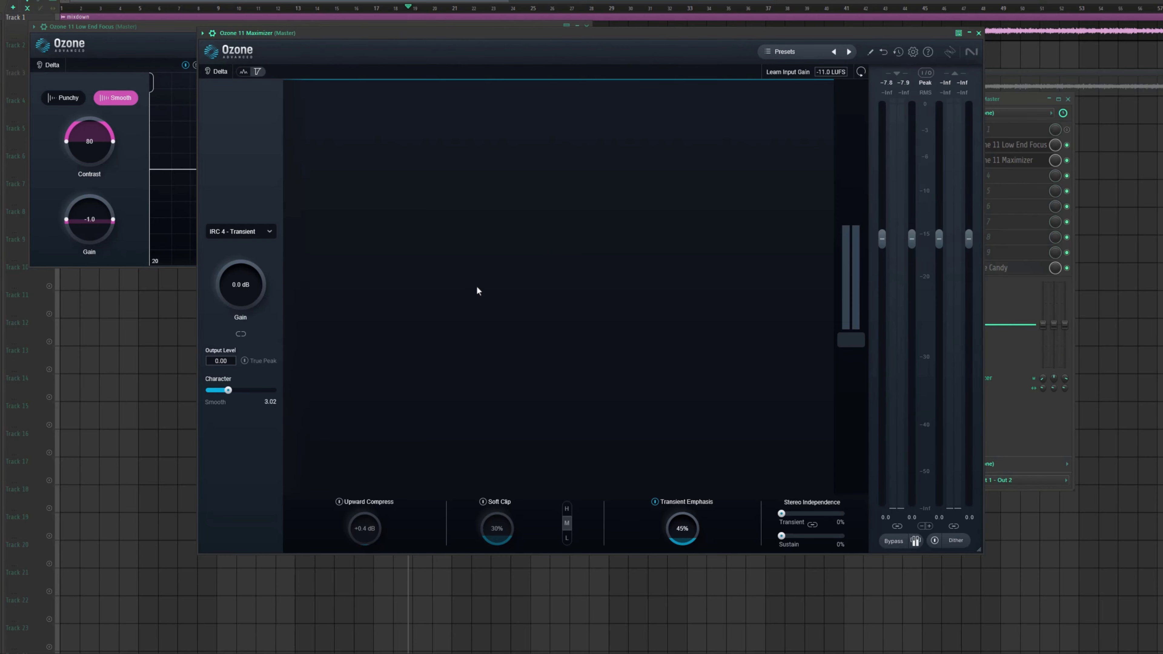
pyautogui.moveTo(231, 392); pyautogui.dragTo(220, 390)
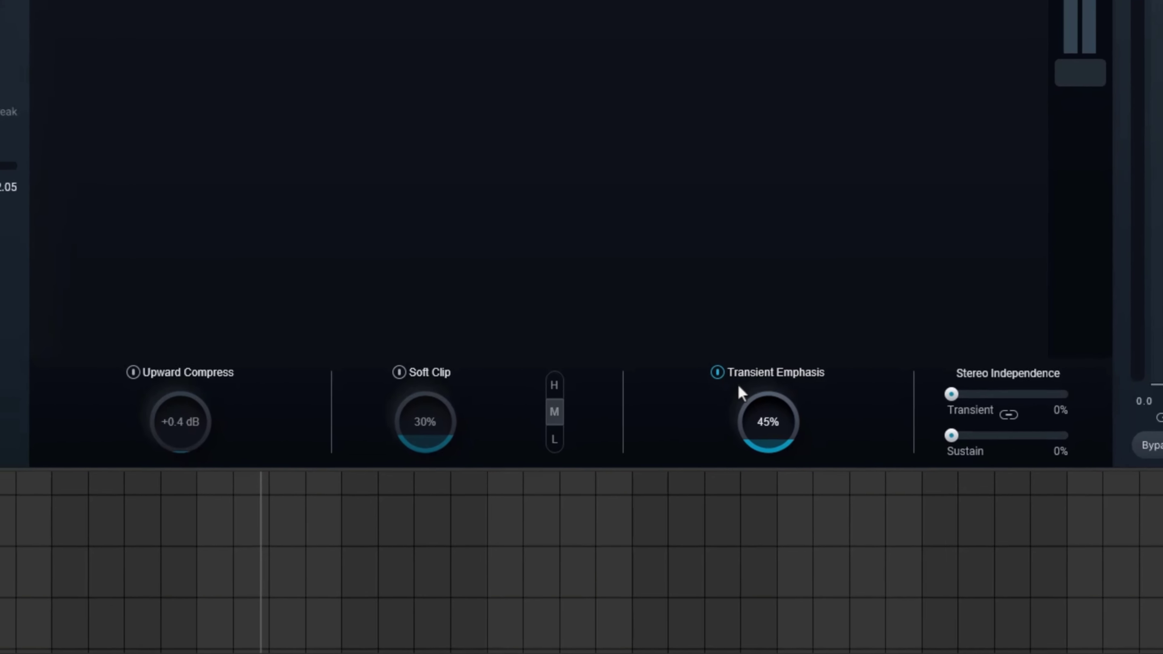
# Try a stronger Transient Emphasis, reset it to 0%, and switch it off
pyautogui.scroll(3, 765, 418)
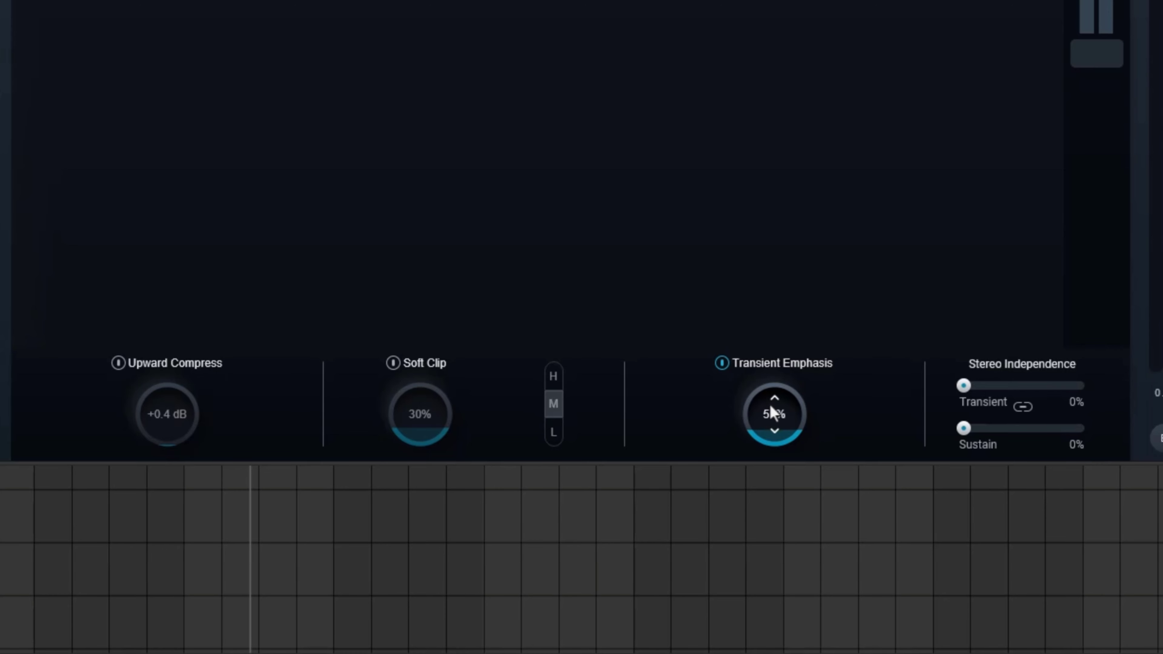
pyautogui.scroll(3, 770, 397)
pyautogui.moveTo(767, 395); pyautogui.dragTo(765, 519)
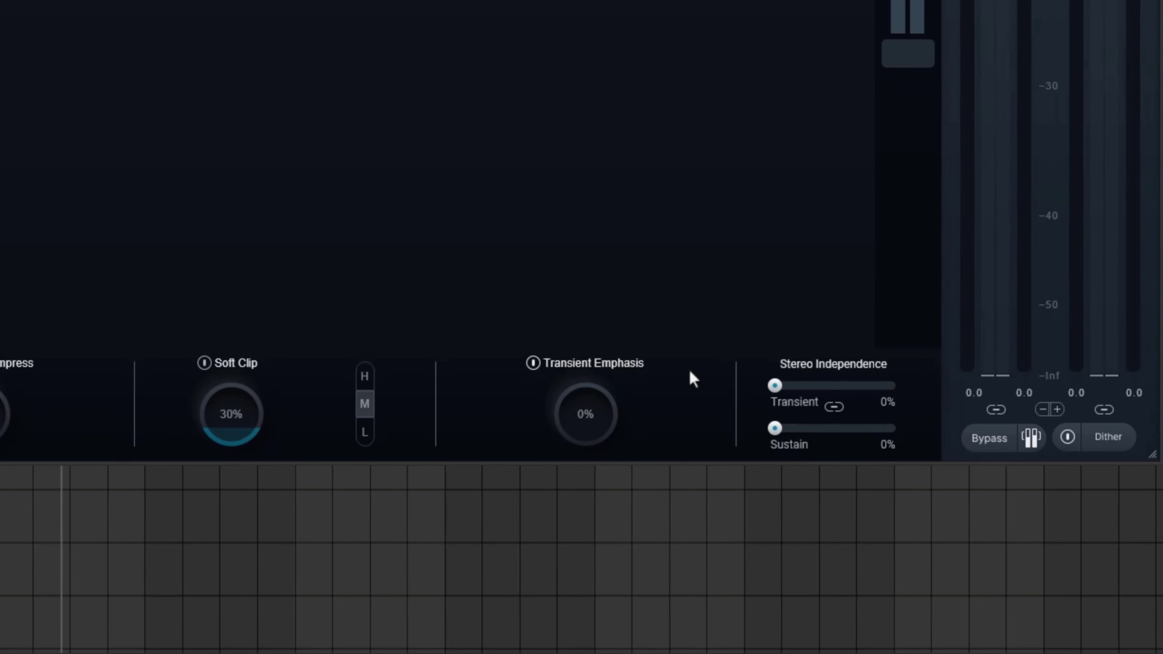
pyautogui.moveTo(962, 386); pyautogui.dragTo(976, 389)
pyautogui.moveTo(661, 391); pyautogui.dragTo(723, 395)
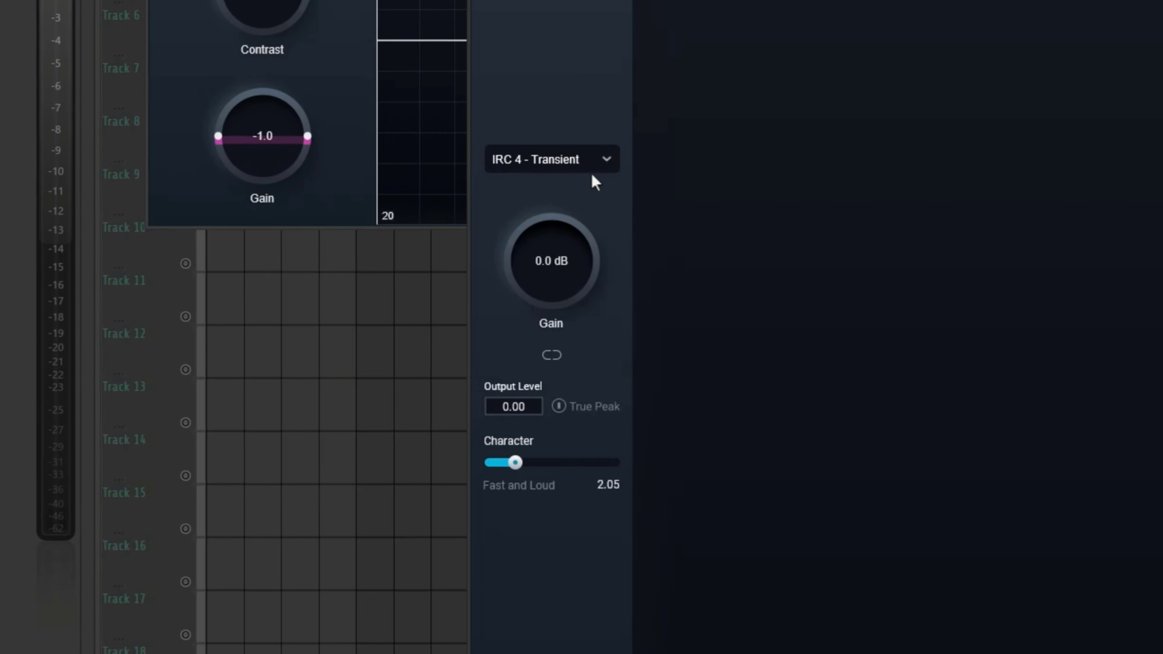
# Try the Maximizer's Gain at +6.9 dB with the IRC 4 - Transient mode reselected, and reset the Gain to 0.0 dB
pyautogui.click(584, 165)
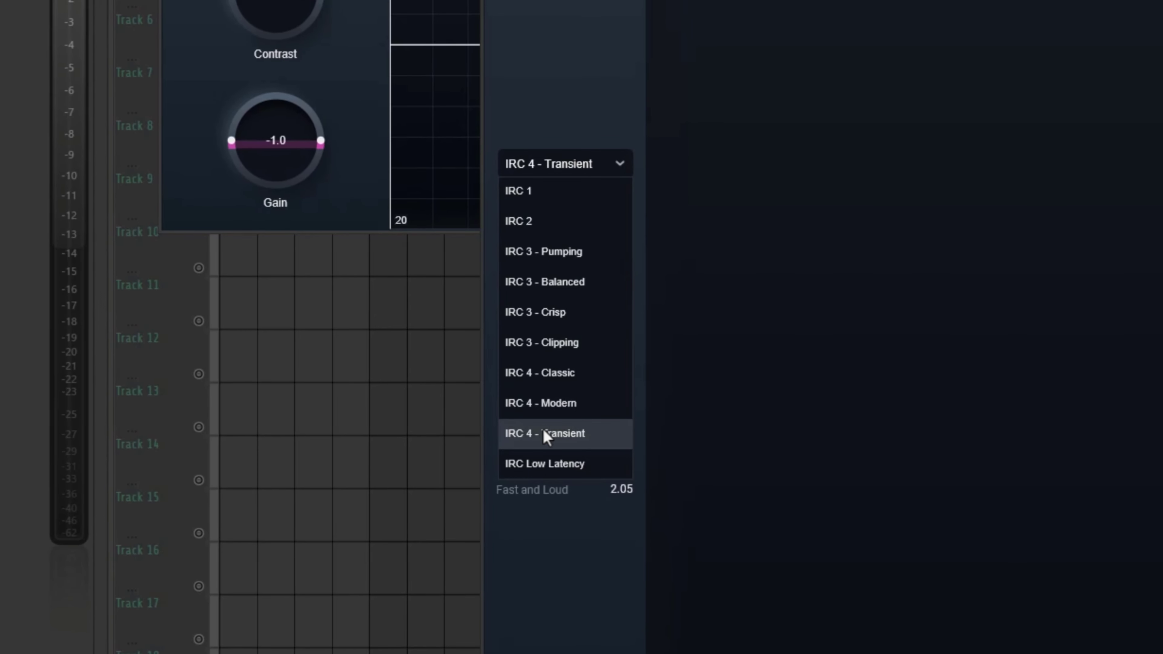
pyautogui.click(561, 432)
pyautogui.moveTo(584, 286); pyautogui.dragTo(608, 200)
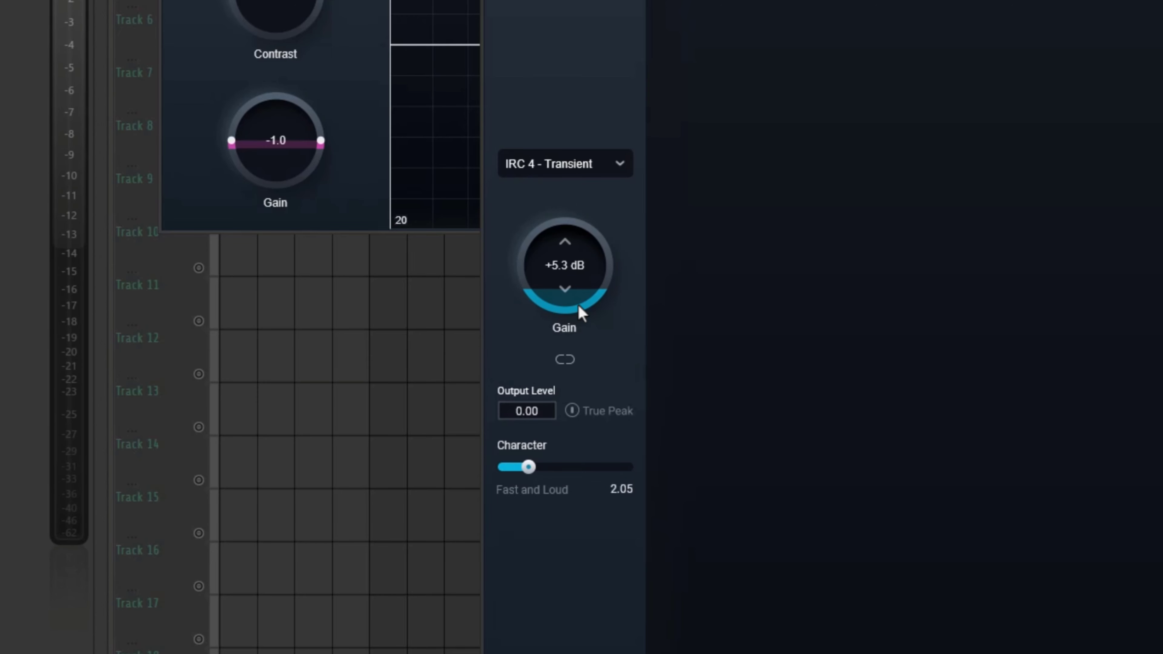
pyautogui.moveTo(576, 312); pyautogui.dragTo(576, 286)
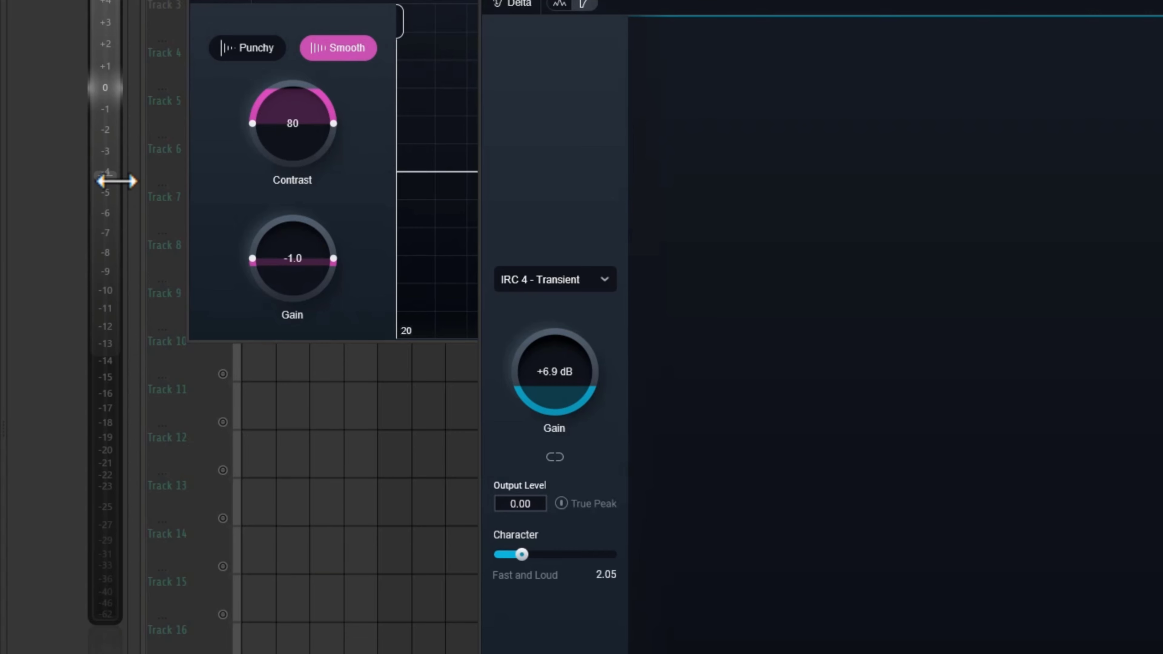
pyautogui.moveTo(113, 208); pyautogui.dragTo(113, 213)
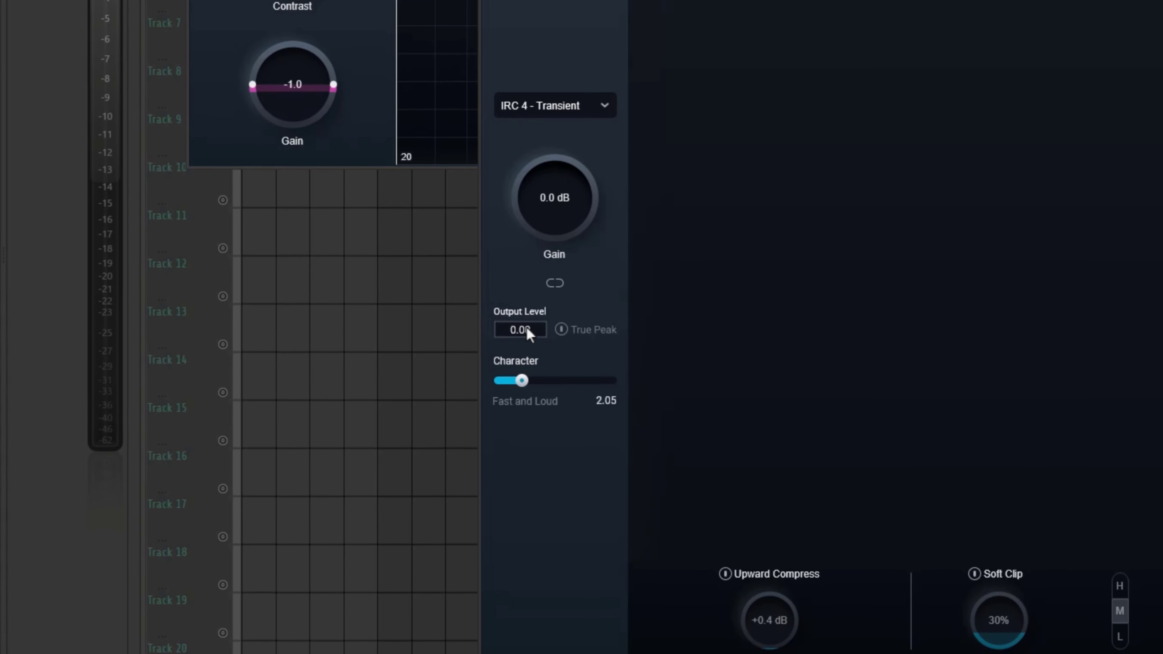
# Enable True Peak on the Maximizer and set its Output Level to -0.05
pyautogui.click(564, 330)
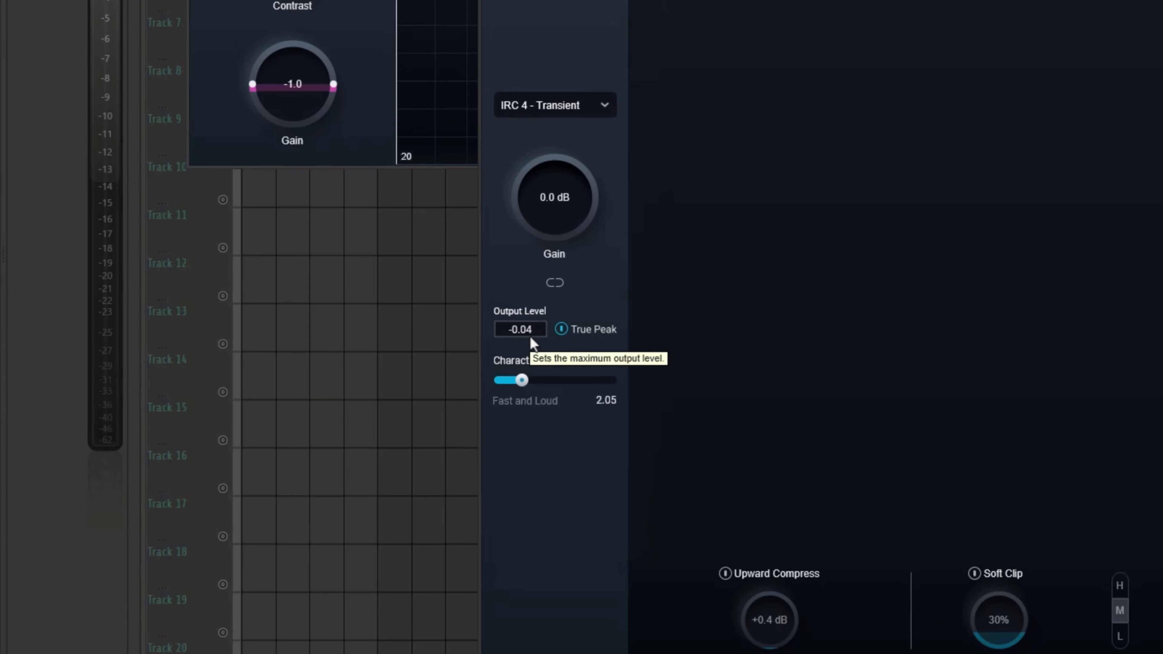
pyautogui.scroll(1, 531, 335)
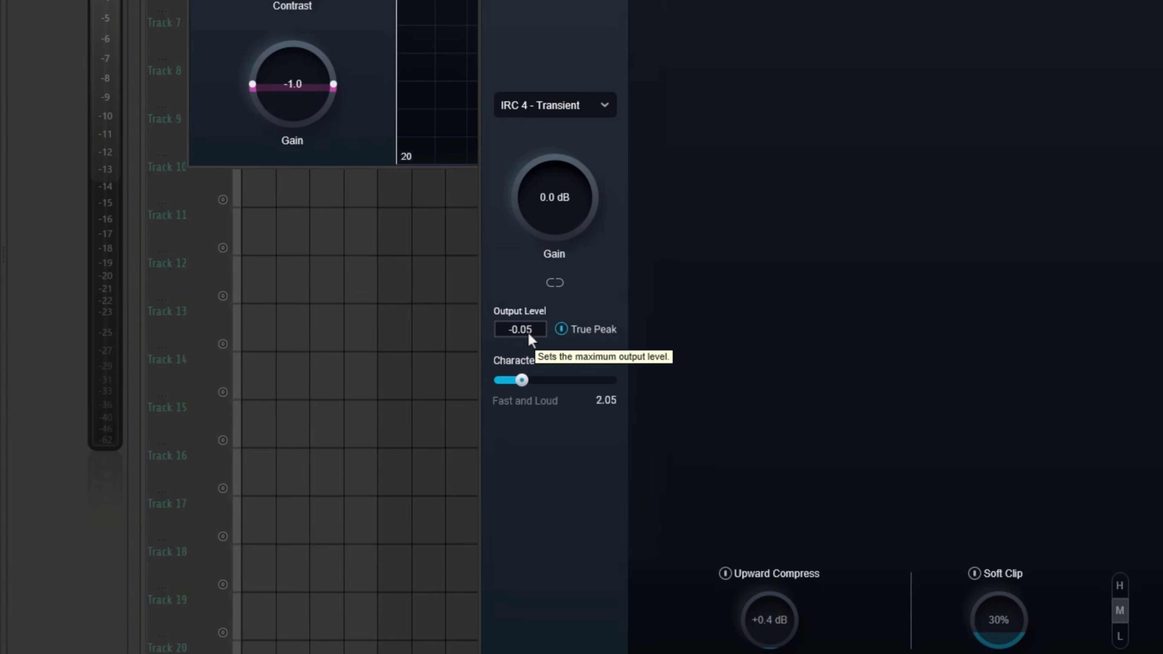
pyautogui.moveTo(527, 335)
pyautogui.mouseDown()
pyautogui.moveTo(542, 479)
pyautogui.moveTo(545, 322)
pyautogui.mouseUp()
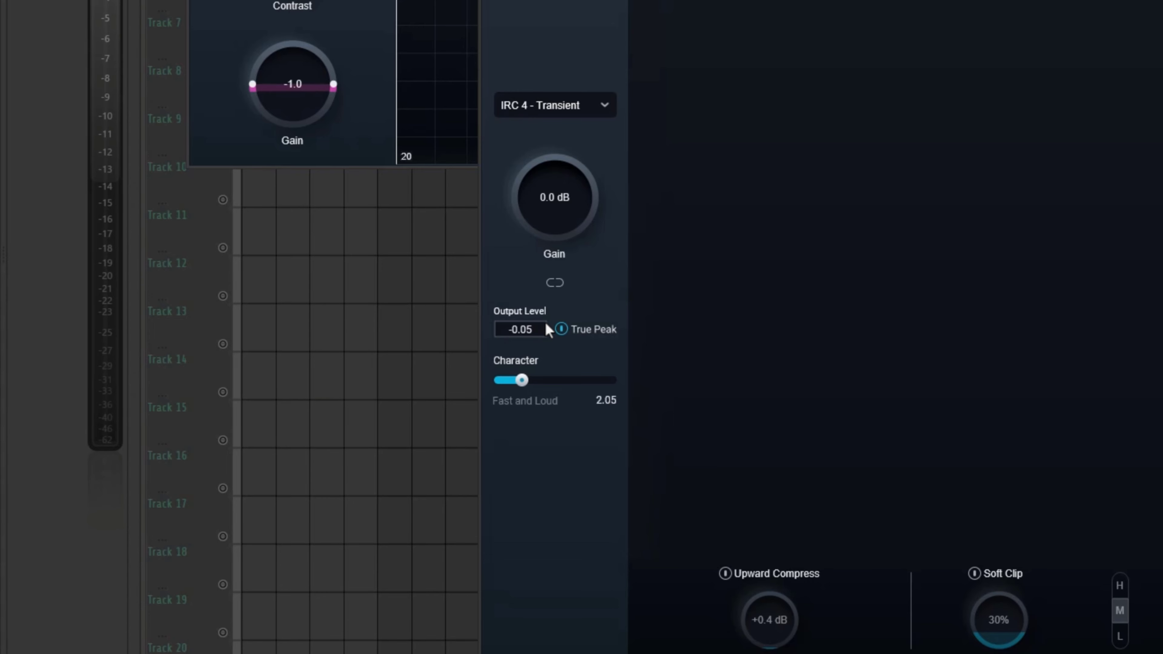
# Raise the Maximizer's Gain to +16.0 dB while the track plays
pyautogui.moveTo(568, 213); pyautogui.dragTo(577, 158)
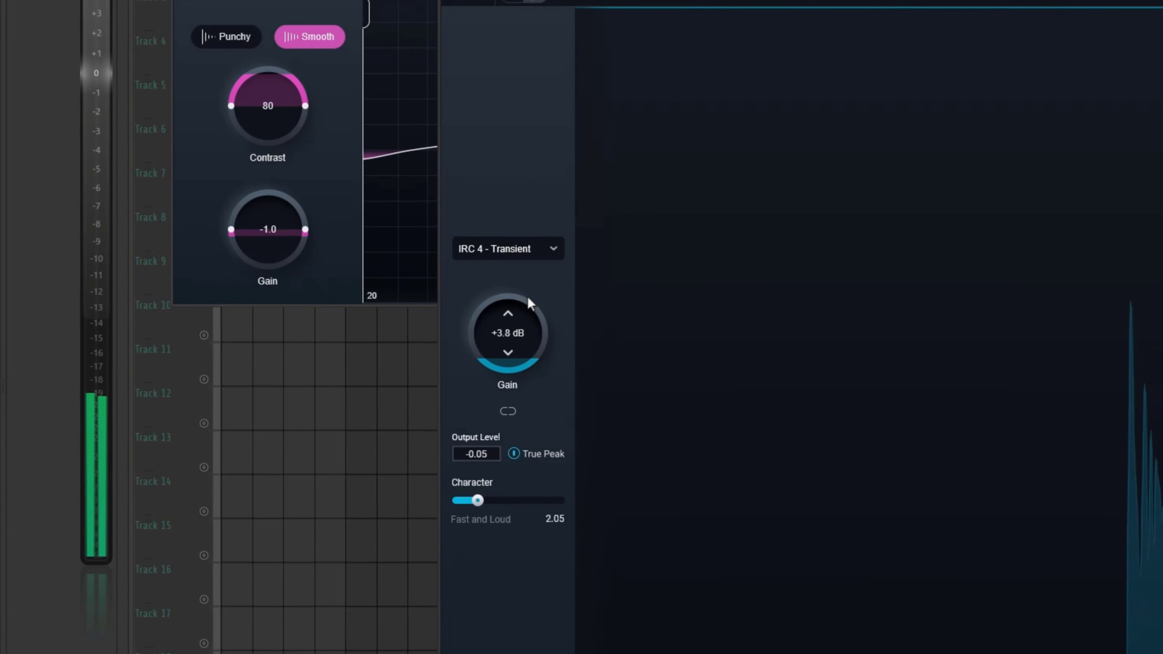
pyautogui.moveTo(530, 303); pyautogui.dragTo(530, 219)
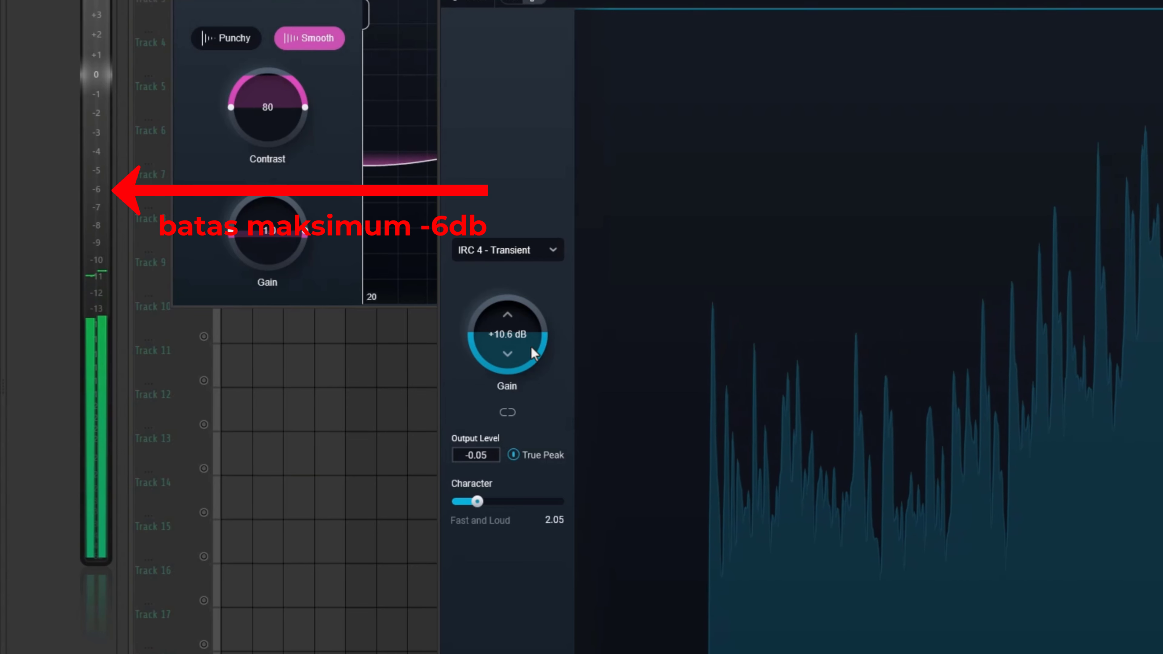
pyautogui.moveTo(536, 357); pyautogui.dragTo(532, 304)
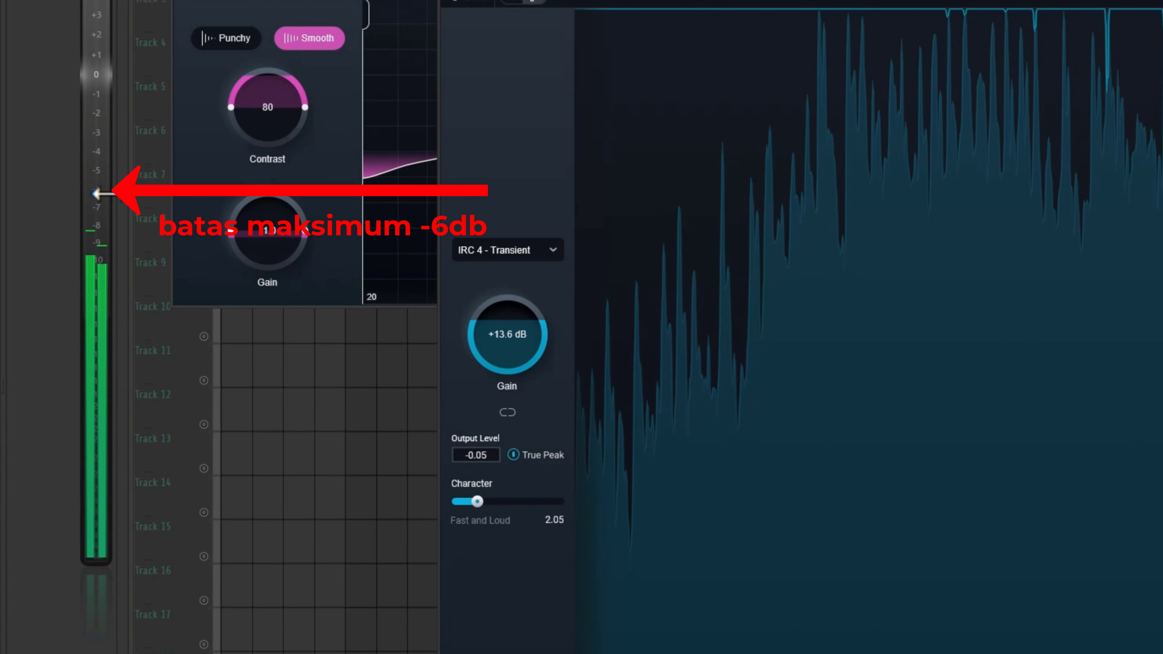
pyautogui.moveTo(489, 362); pyautogui.dragTo(489, 330)
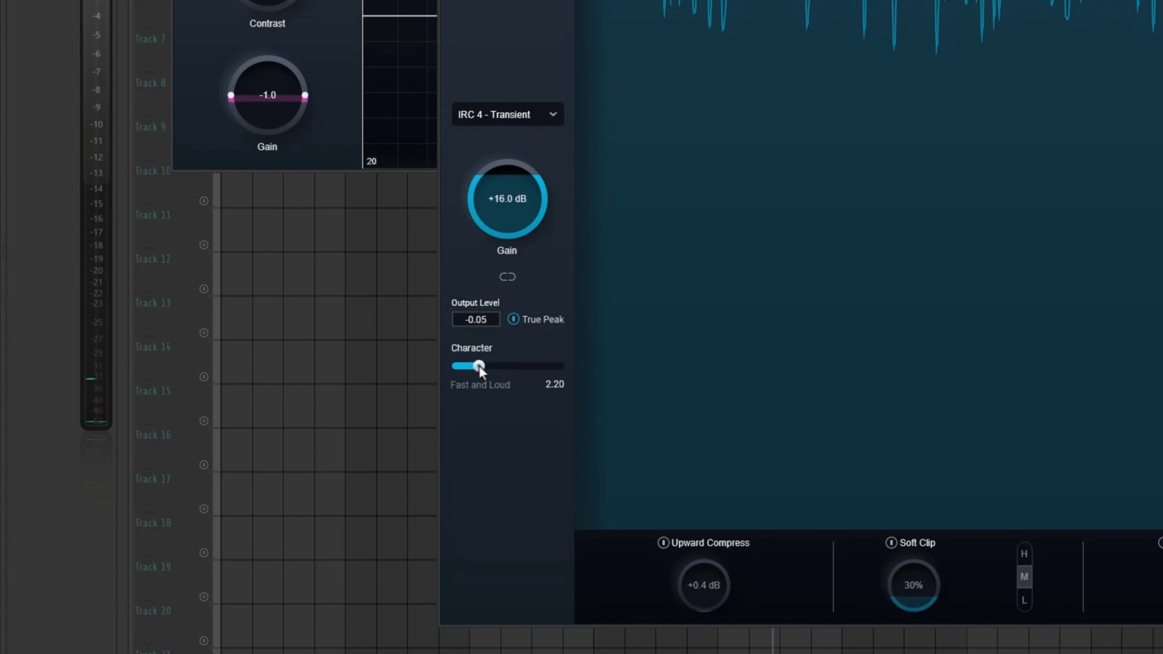
# Try slower Maximizer Character settings, including 5.49 in the Transparent range, and bring Character back to 4.14
pyautogui.moveTo(500, 370)
pyautogui.mouseDown()
pyautogui.moveTo(564, 364)
pyautogui.moveTo(482, 367)
pyautogui.moveTo(511, 367)
pyautogui.mouseUp()
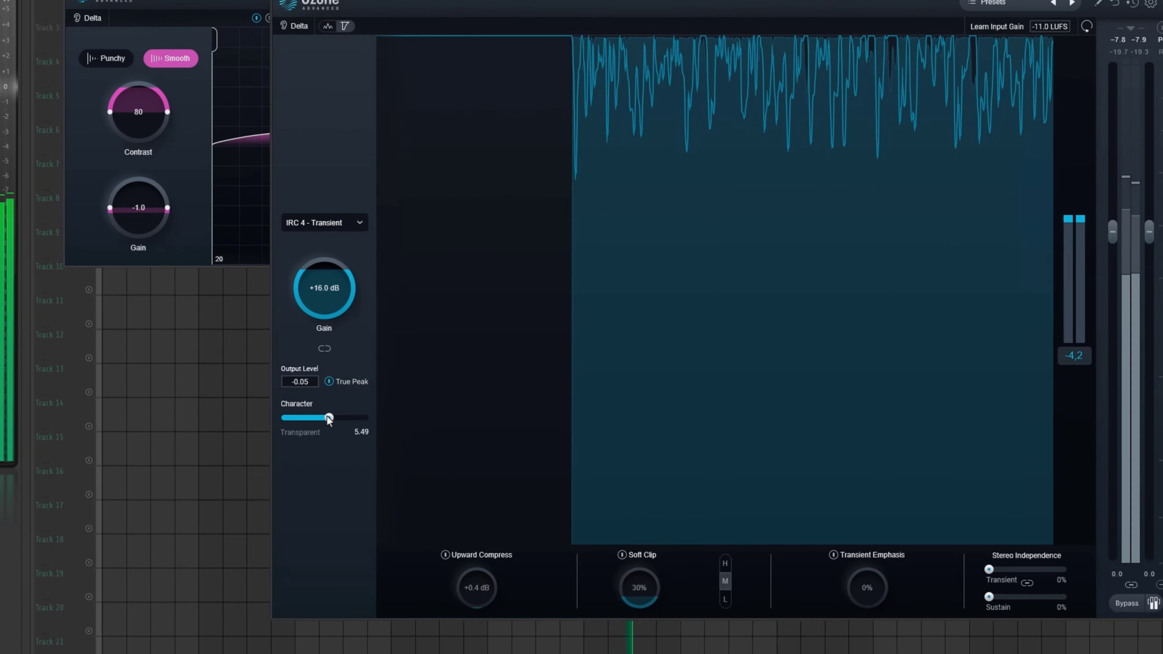
pyautogui.moveTo(328, 418); pyautogui.dragTo(306, 418)
pyautogui.moveTo(217, 444); pyautogui.dragTo(268, 440)
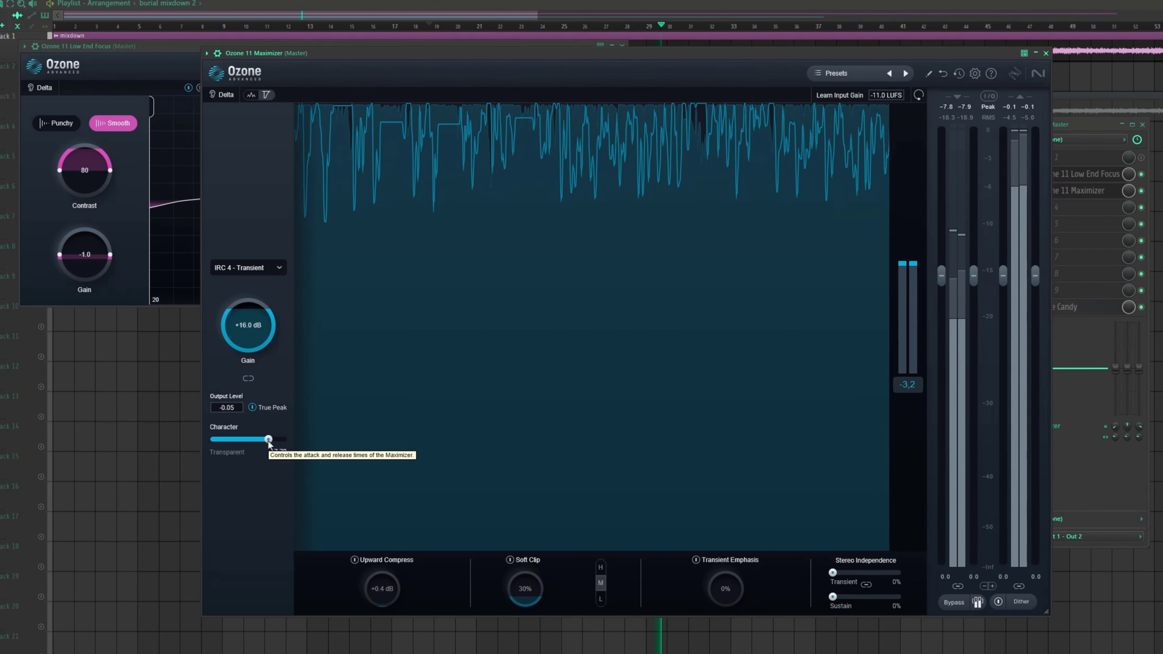
pyautogui.moveTo(265, 442); pyautogui.dragTo(246, 441)
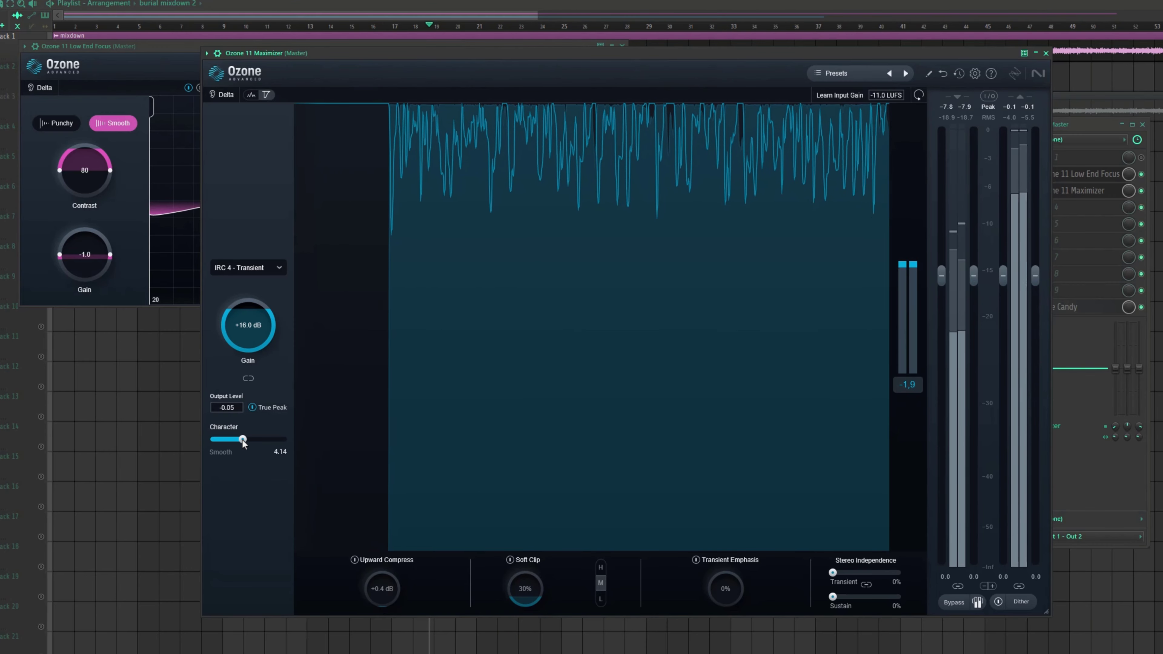
# Lower the Maximizer's Character to 0.71 in the Very Fast range and compare it during playback
pyautogui.press('space')
pyautogui.moveTo(243, 444); pyautogui.dragTo(219, 444)
pyautogui.press('space')
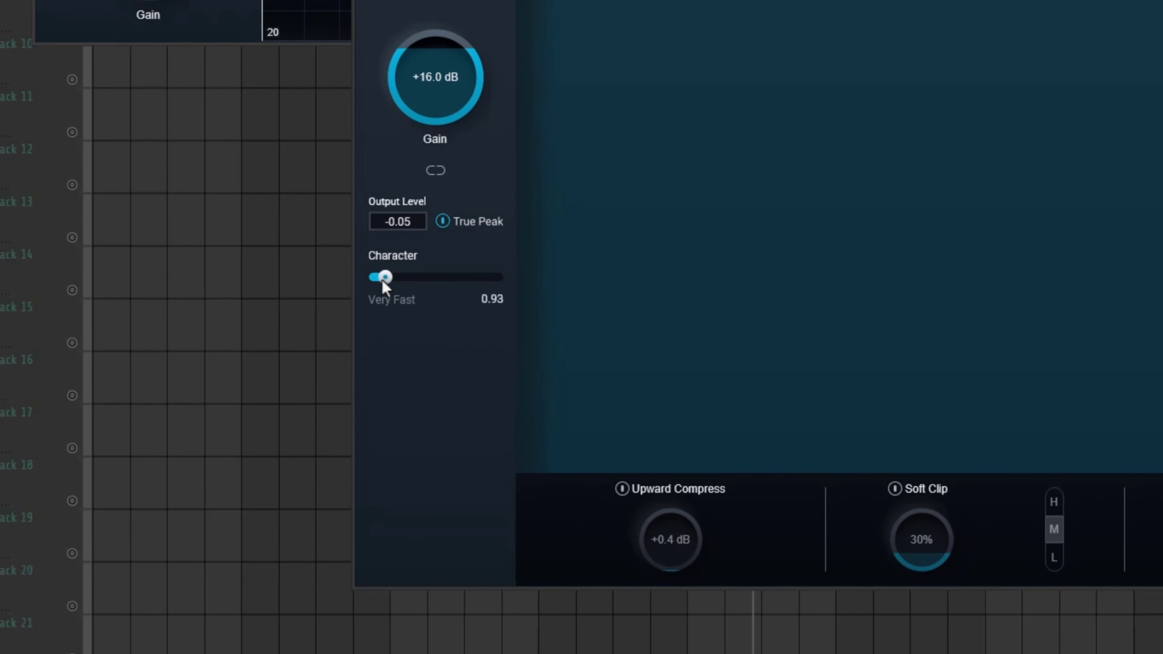
pyautogui.moveTo(383, 282); pyautogui.dragTo(408, 289)
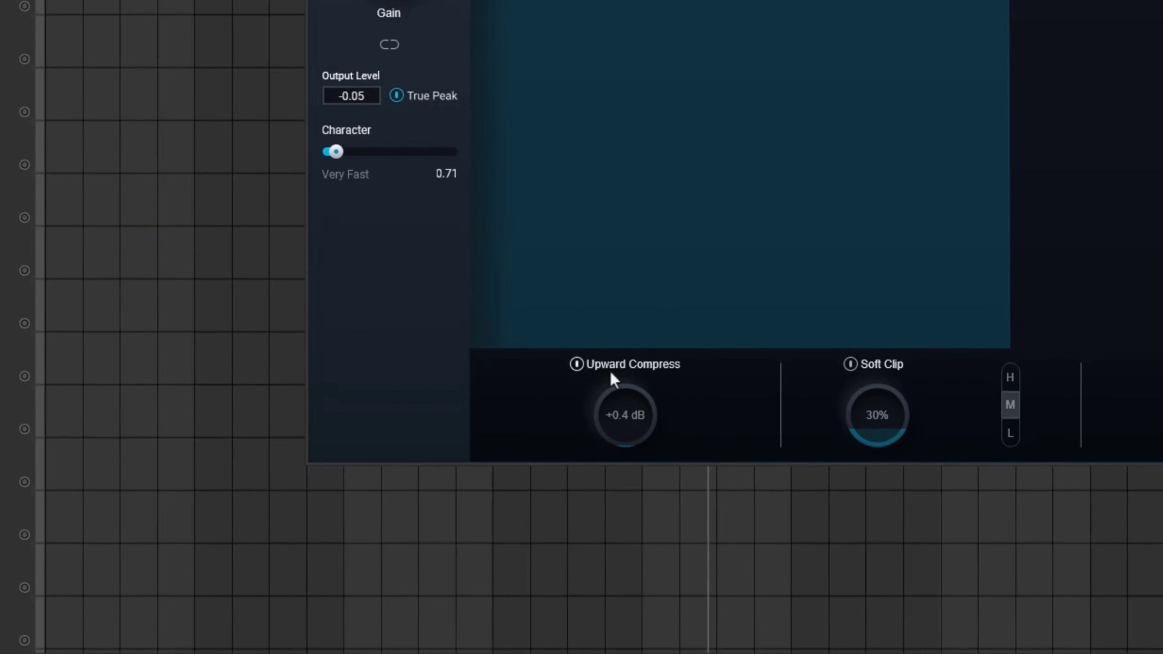
# Switch on the Maximizer's Upward Compress, try it up to +10.0 dB, and settle on +4.0 dB
pyautogui.doubleClick(624, 407)
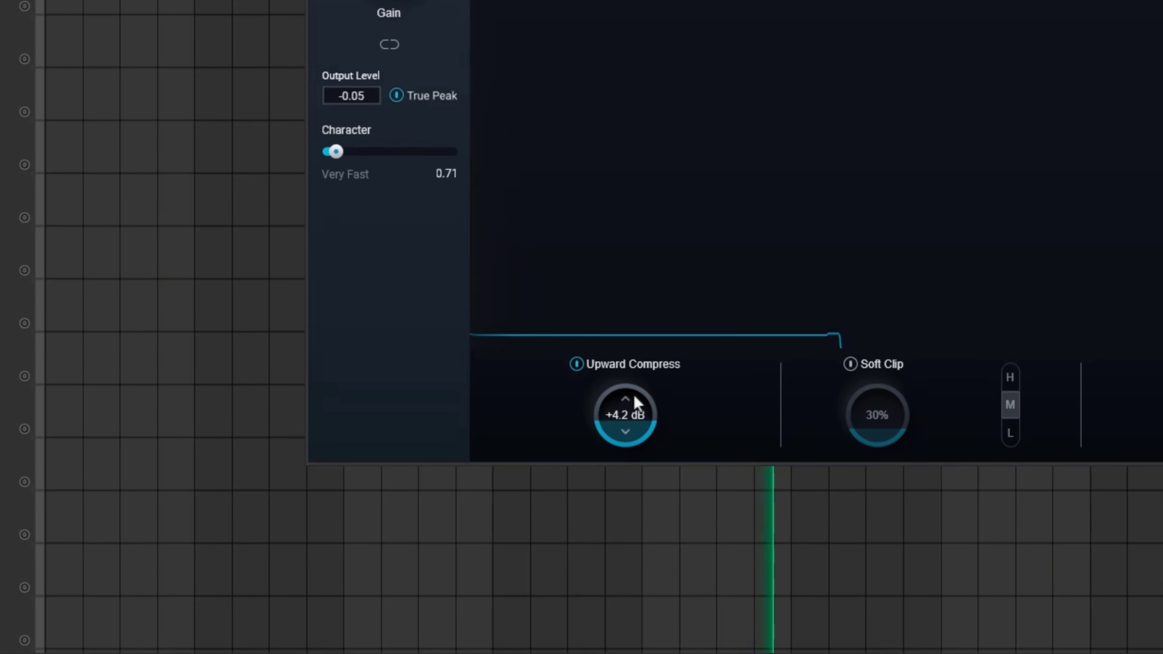
pyautogui.moveTo(635, 431); pyautogui.dragTo(638, 363)
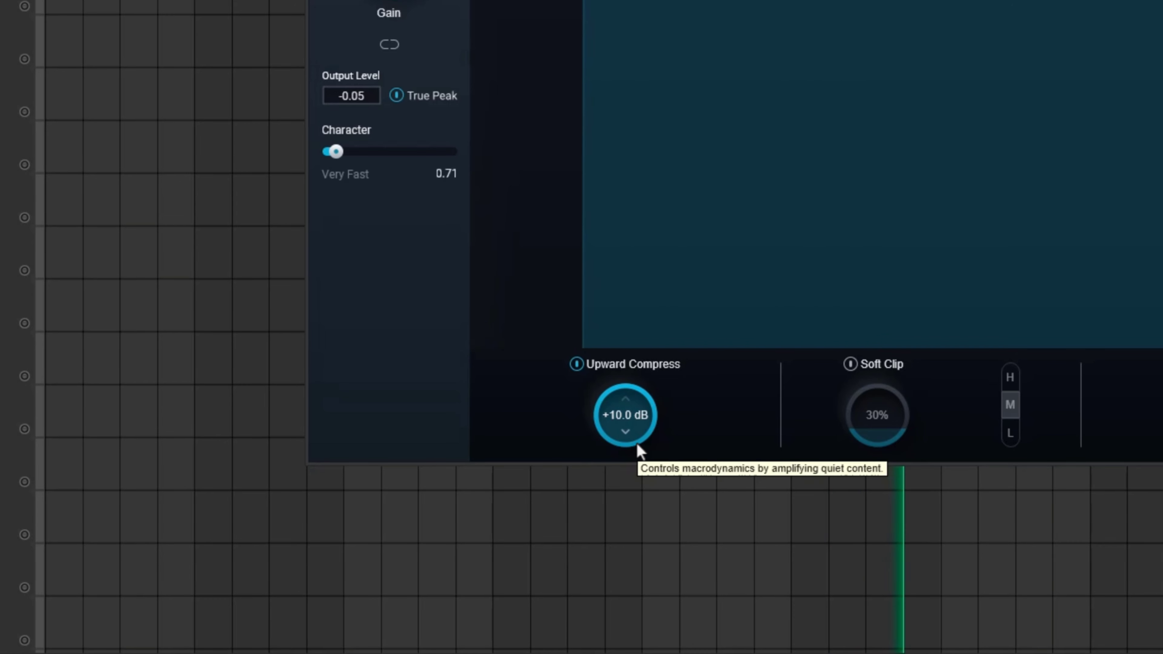
pyautogui.moveTo(630, 417); pyautogui.dragTo(632, 466)
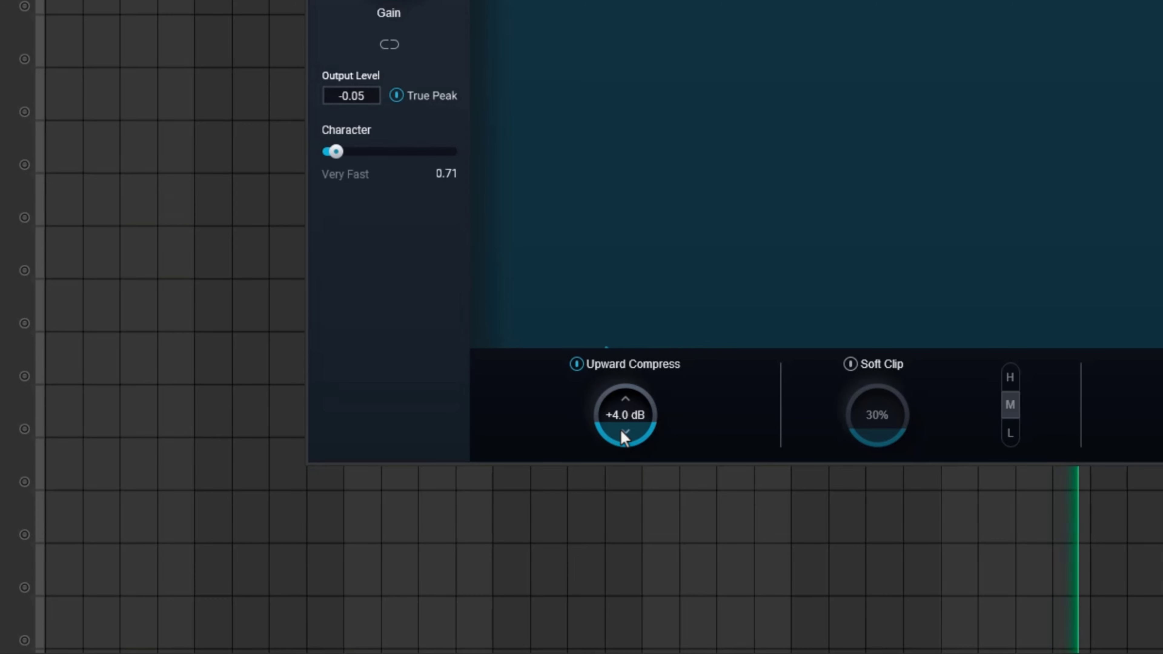
pyautogui.press('space')
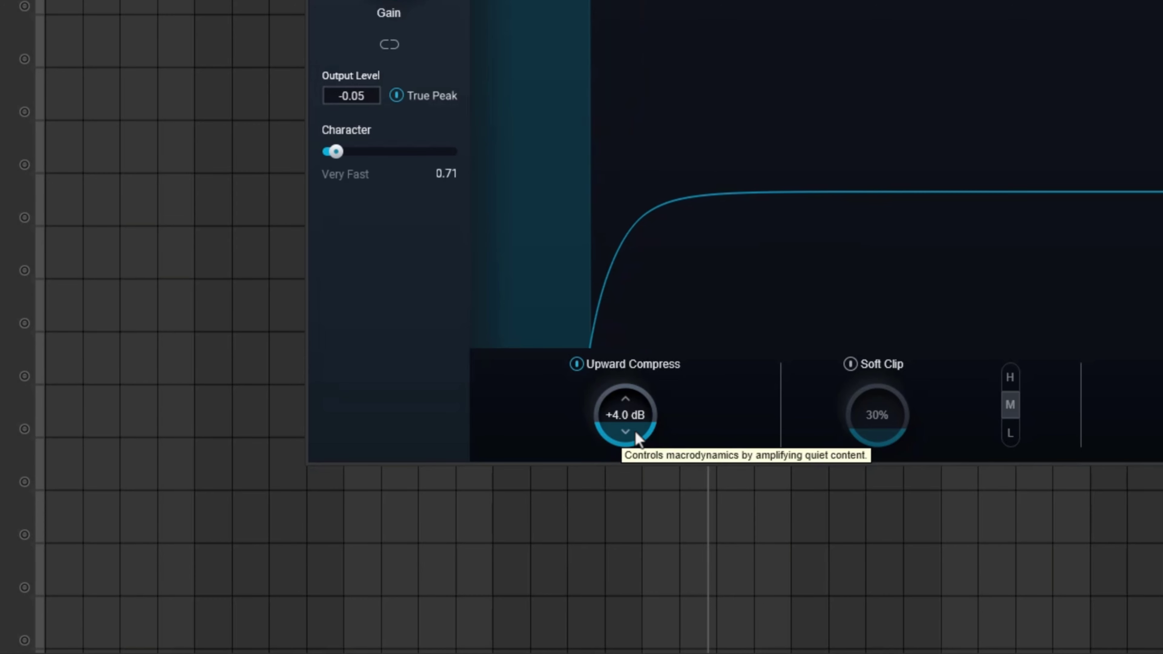
pyautogui.press('space')
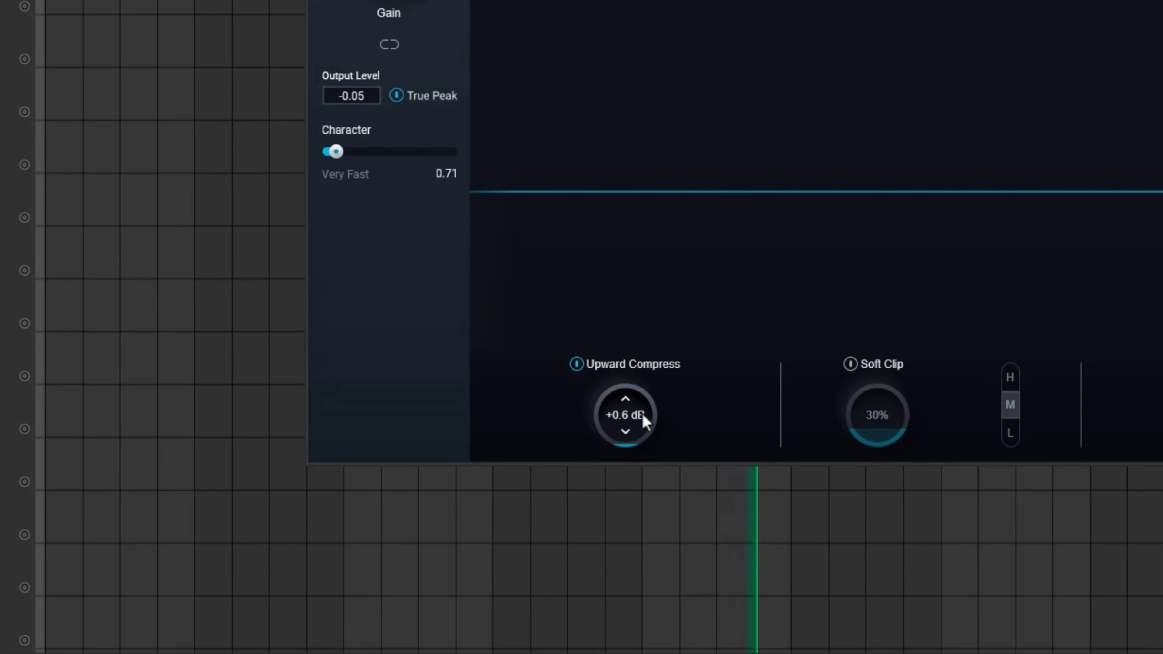
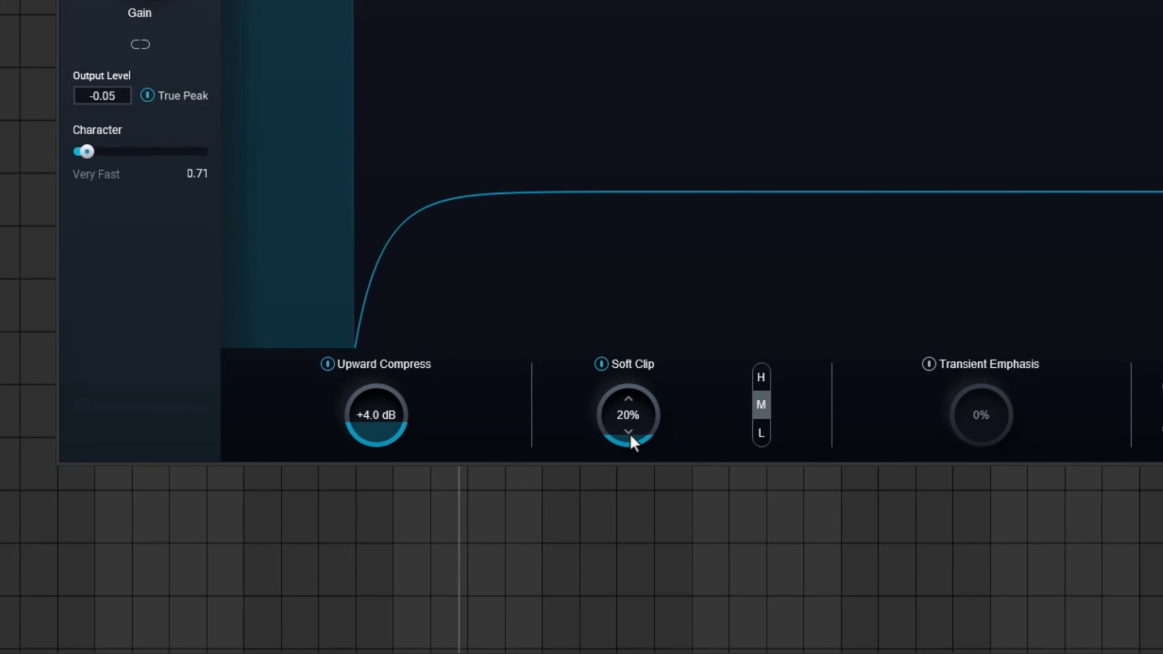
# Lower the Maximizer's Soft Clip to 0% and keep its shape at M
pyautogui.moveTo(630, 432); pyautogui.dragTo(628, 519)
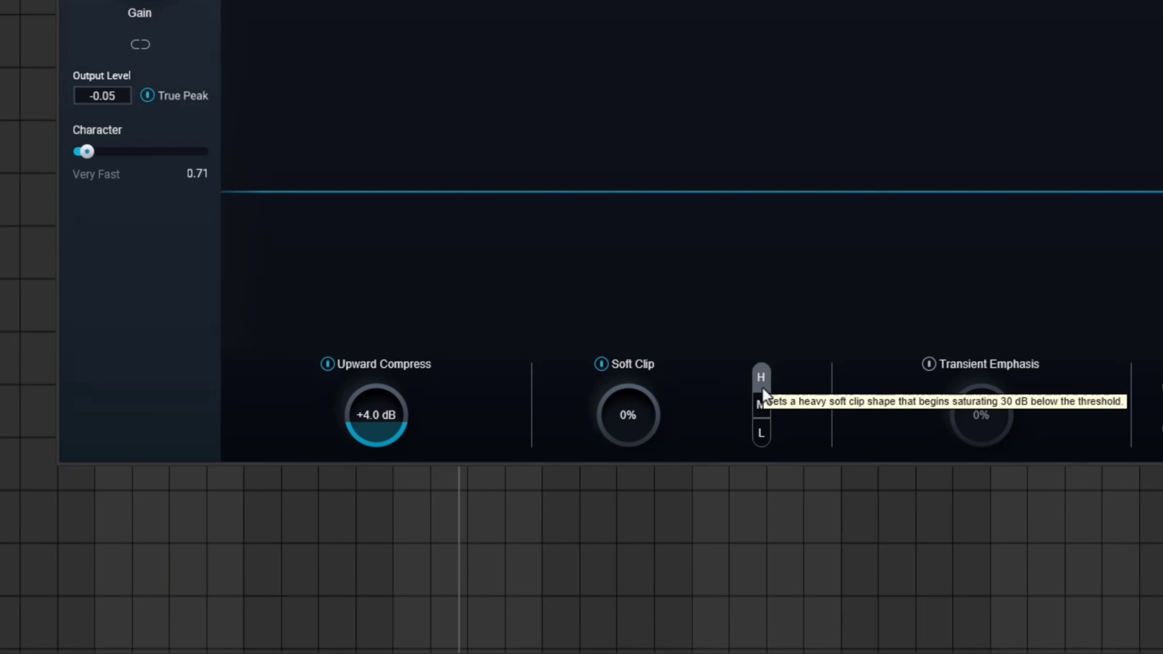
pyautogui.click(762, 405)
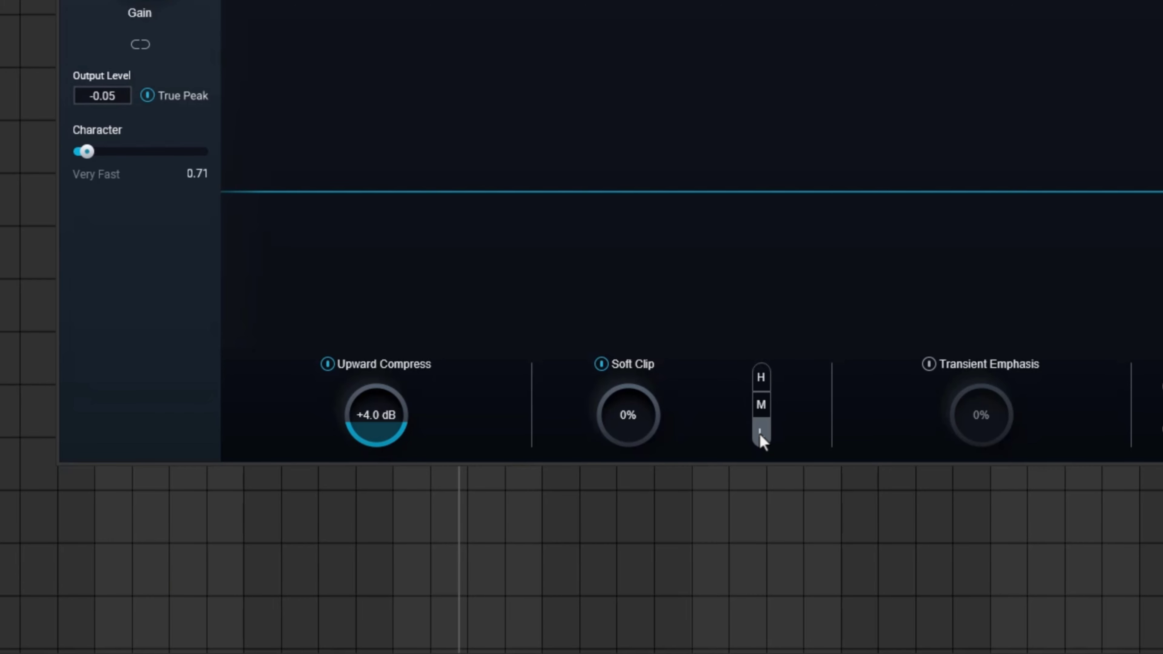
pyautogui.click(761, 403)
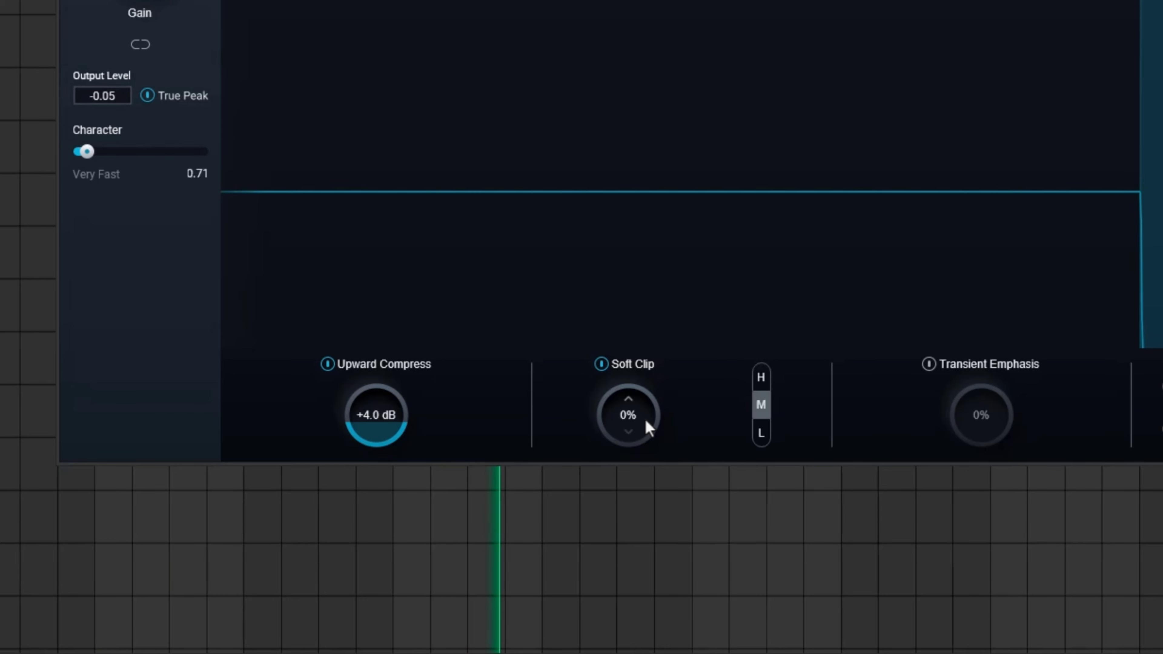
# Try the Maximizer's Soft Clip up to 99% during playback and bring it back down to 28%
pyautogui.moveTo(631, 413); pyautogui.dragTo(646, 381)
pyautogui.scroll(5, 646, 381)
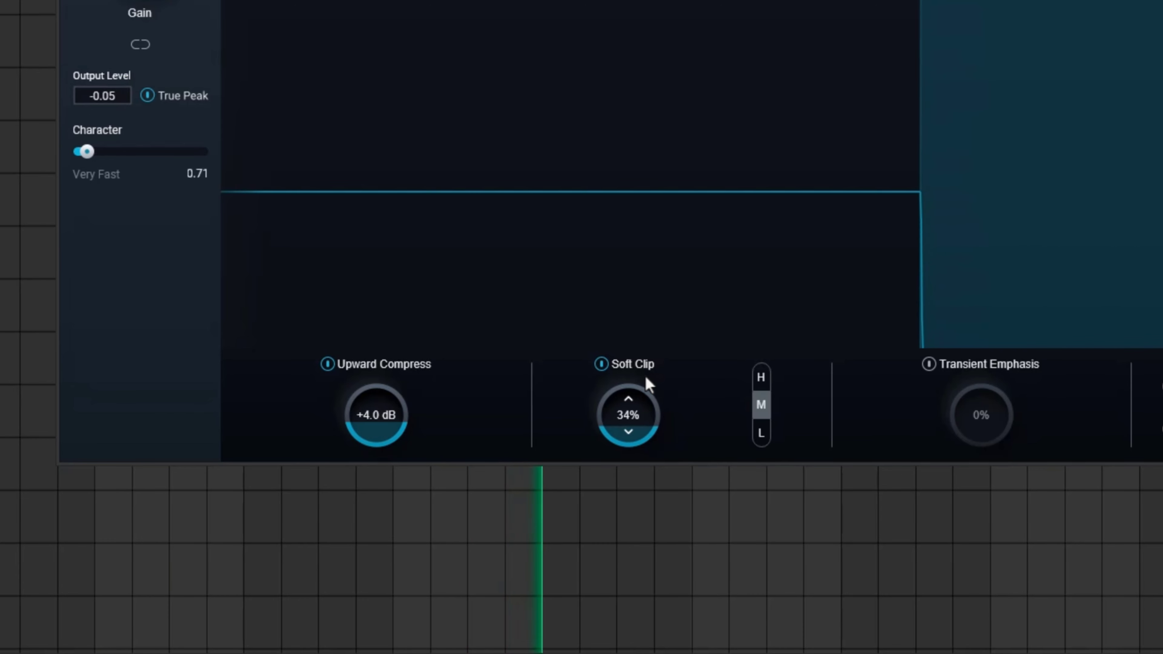
pyautogui.scroll(4, 651, 429)
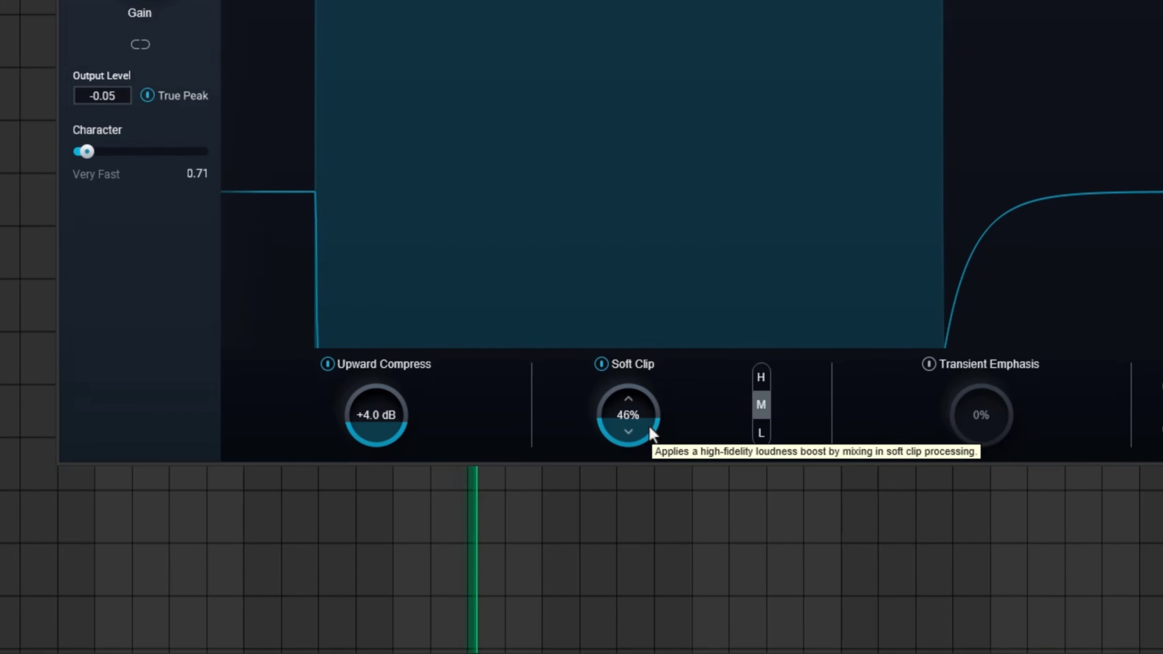
pyautogui.scroll(18, 648, 421)
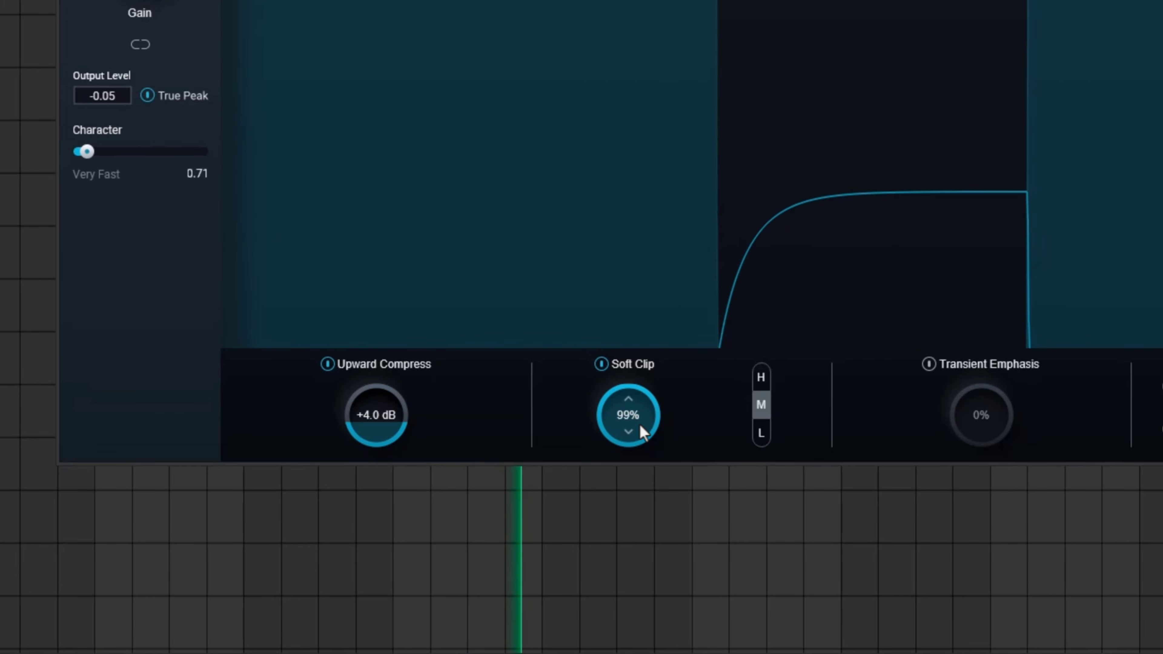
pyautogui.scroll(-11, 638, 420)
pyautogui.scroll(-8, 630, 451)
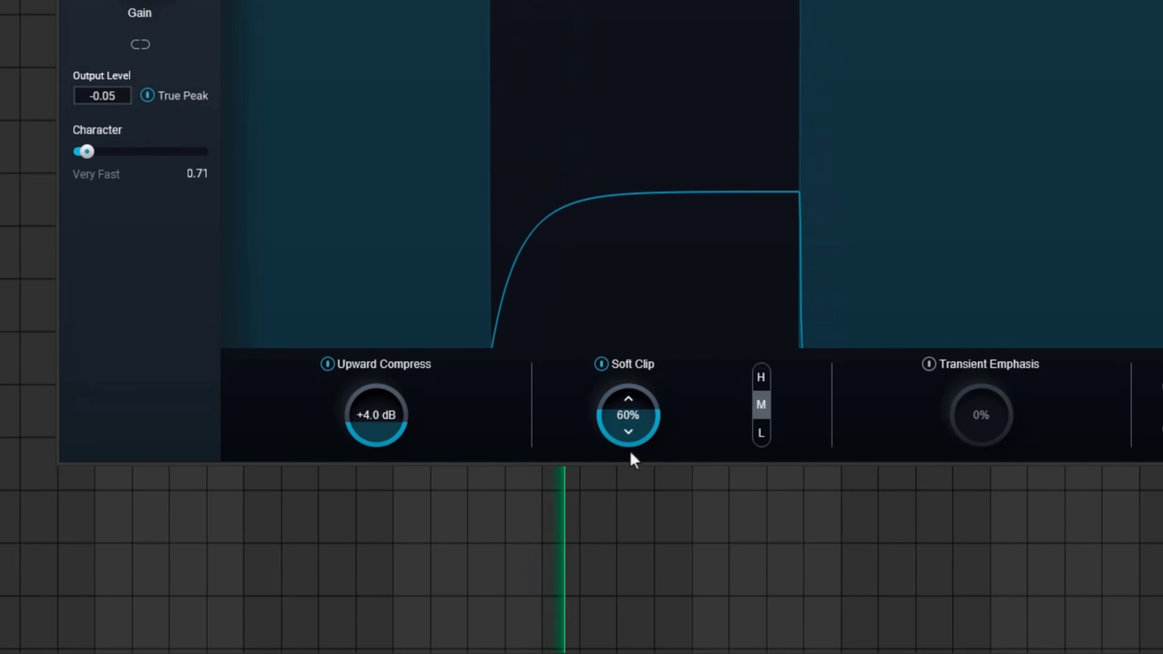
pyautogui.scroll(-4, 630, 452)
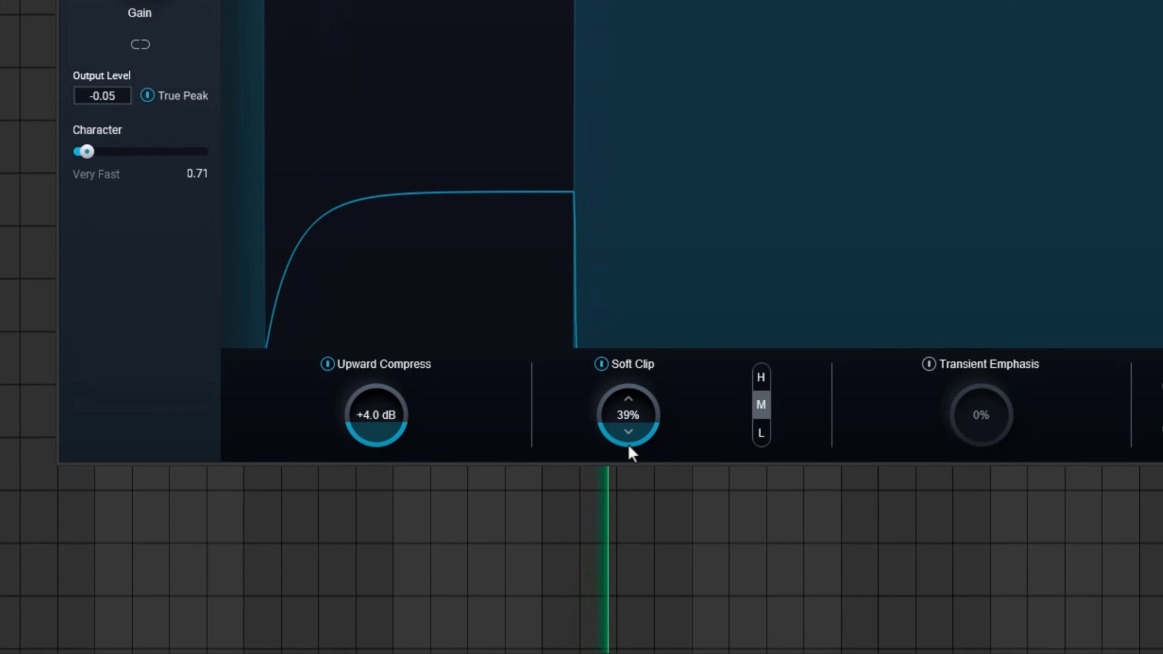
pyautogui.scroll(-4, 632, 435)
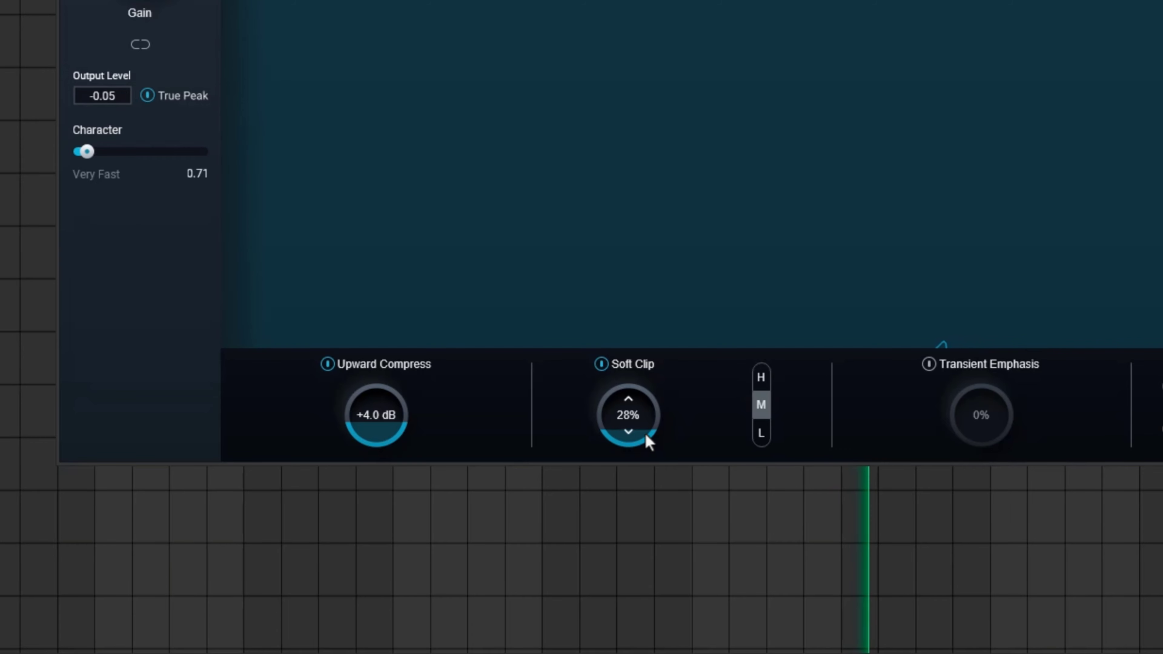
# Set the Maximizer's Soft Clip to 14% and play the track to check it
pyautogui.press('space')
pyautogui.moveTo(644, 428); pyautogui.dragTo(678, 428)
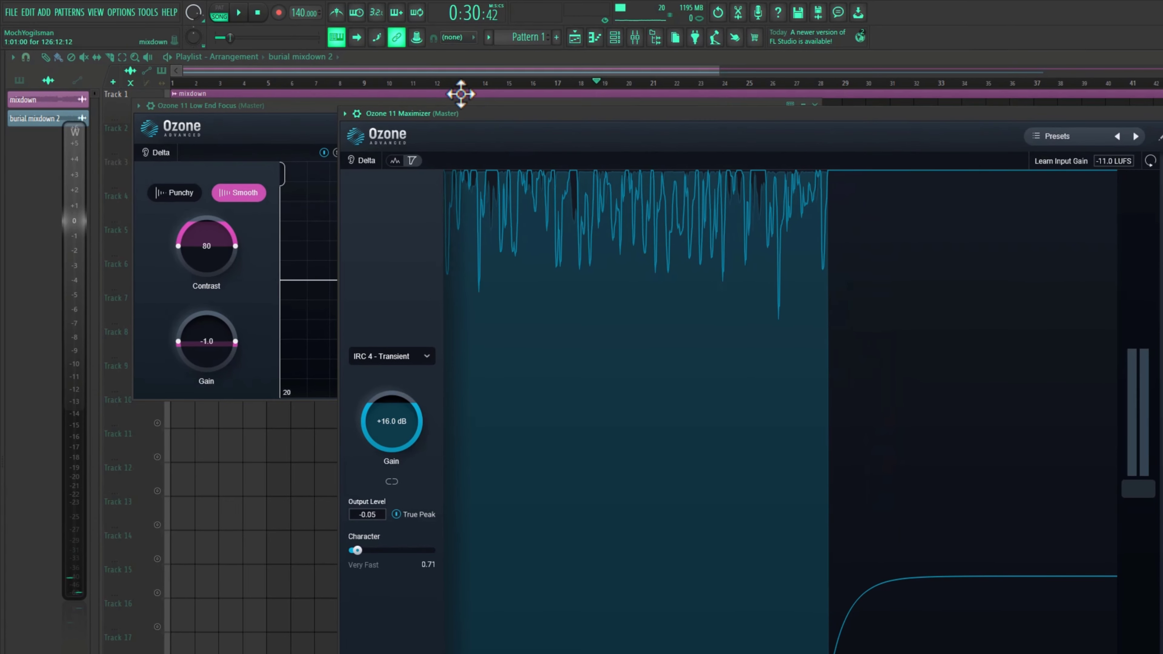
pyautogui.click(293, 105)
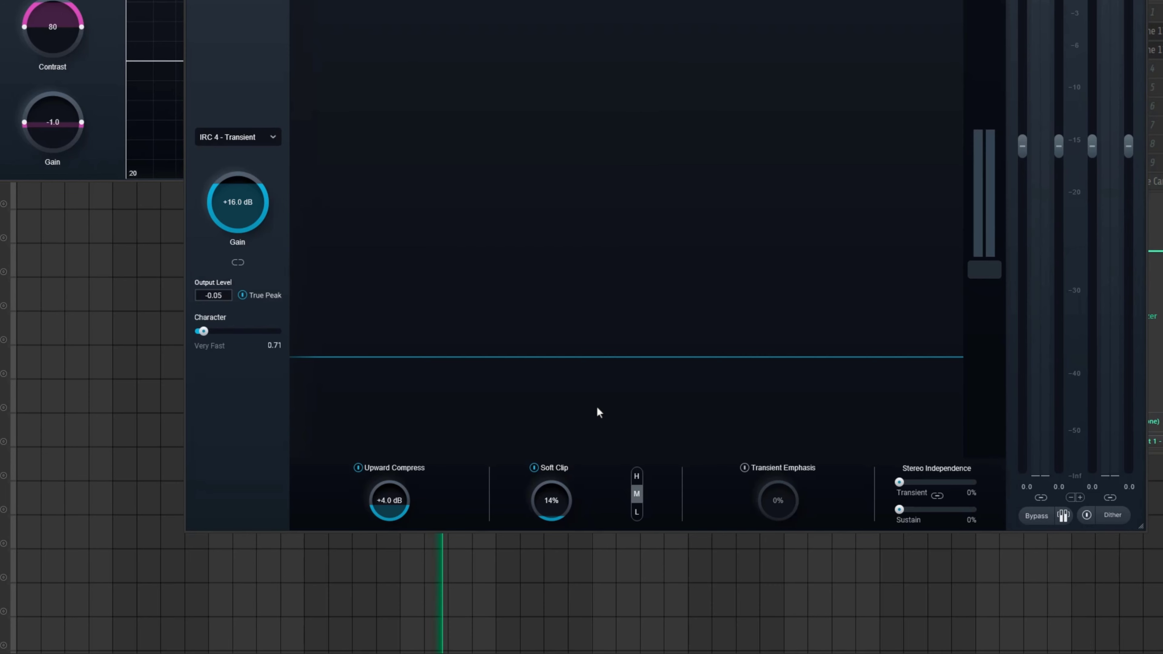
pyautogui.press('space')
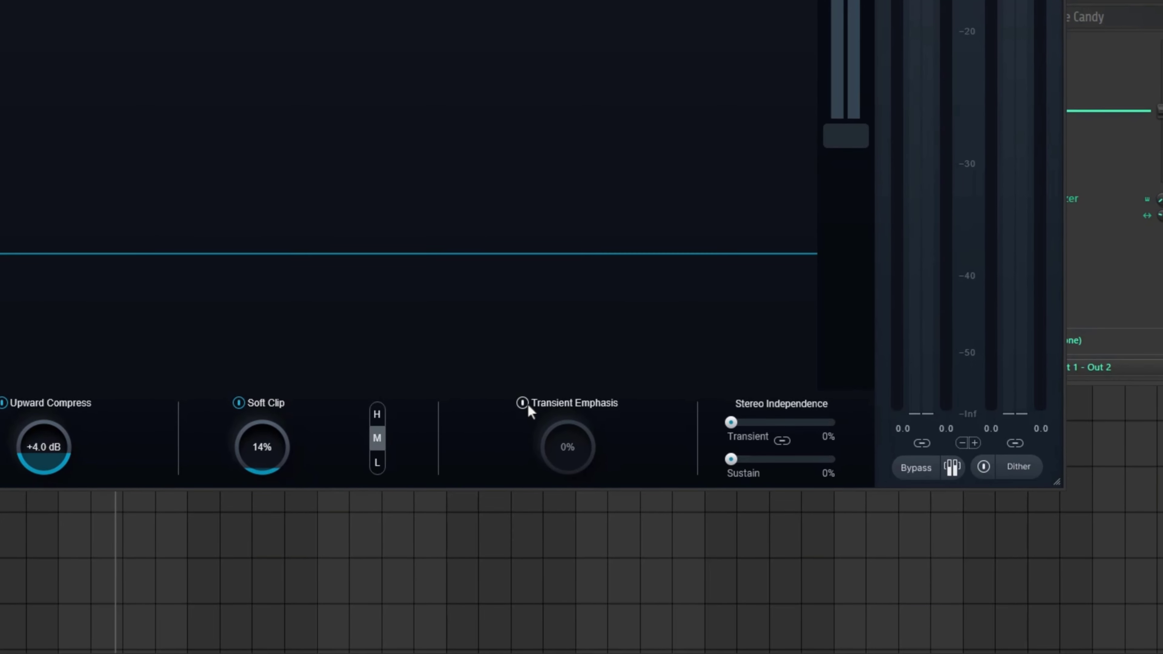
# Switch on the Maximizer's Transient Emphasis, try it at 200% during playback, and settle on 90%
pyautogui.click(524, 404)
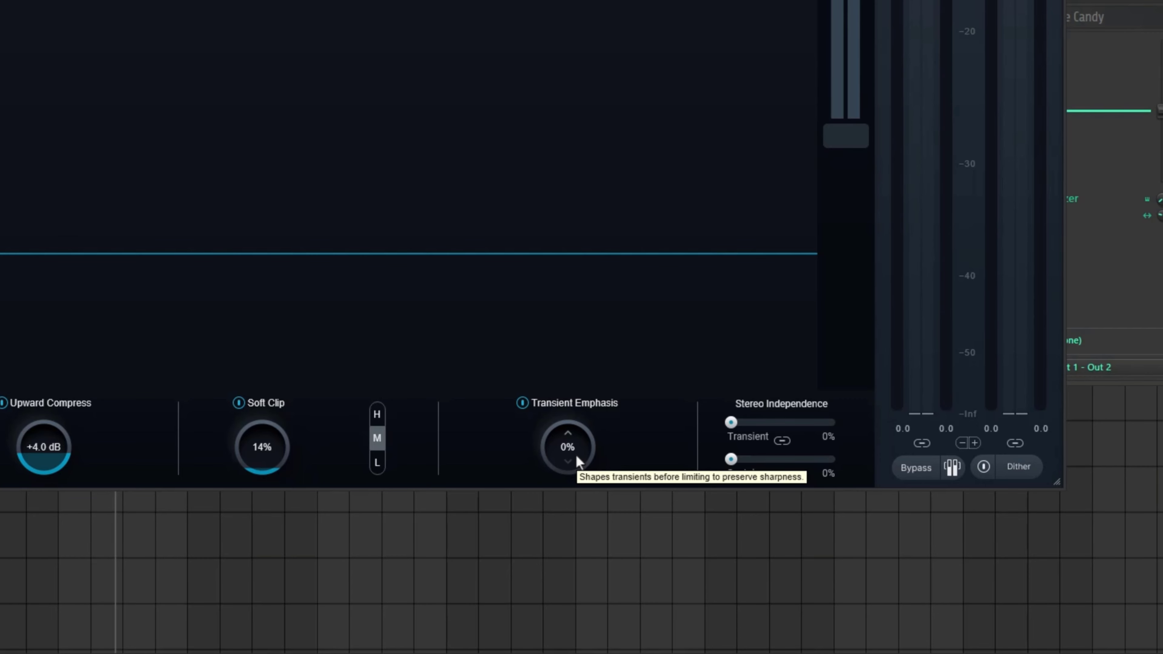
pyautogui.press('space')
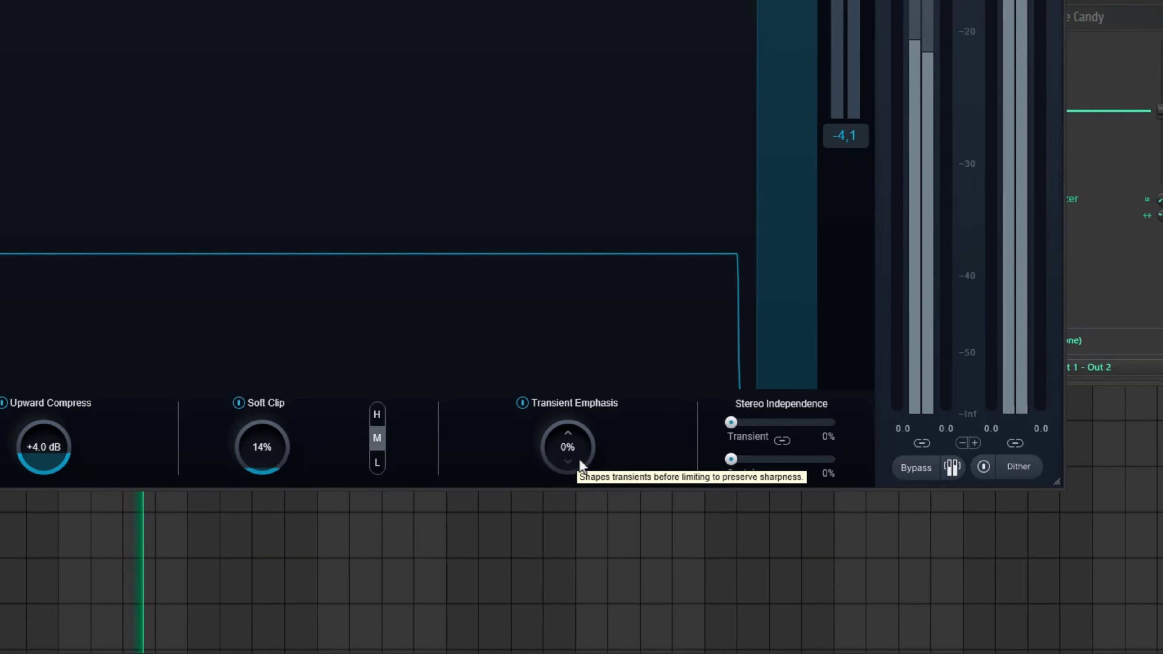
pyautogui.moveTo(579, 459)
pyautogui.mouseDown()
pyautogui.moveTo(564, 338)
pyautogui.moveTo(591, 474)
pyautogui.mouseUp()
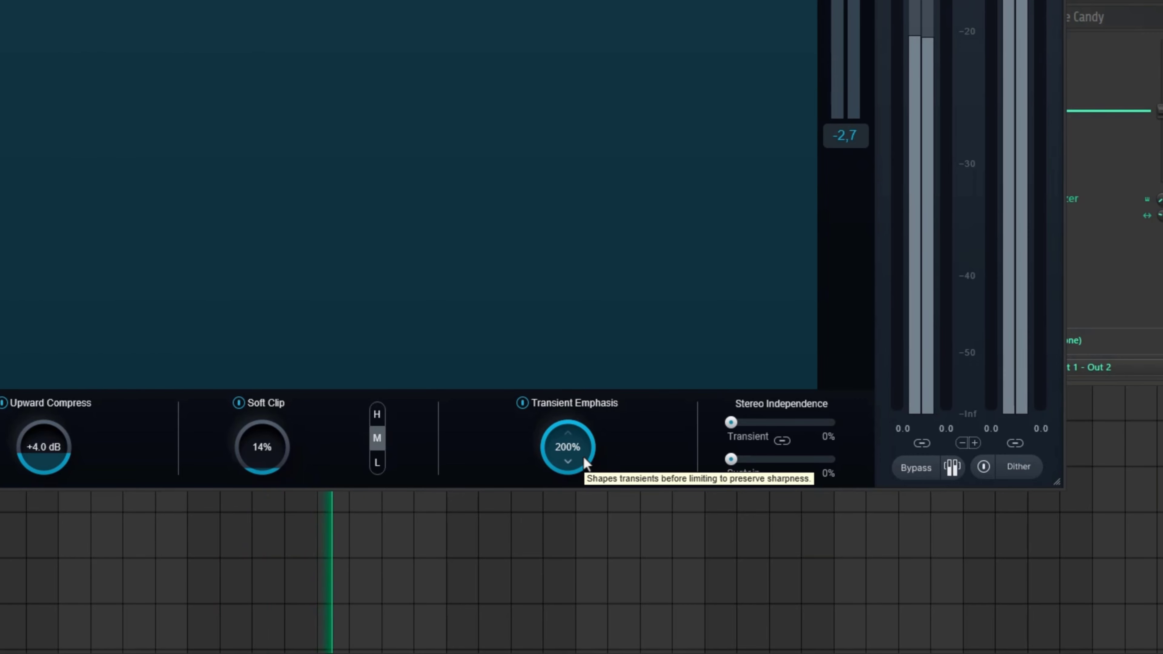
pyautogui.moveTo(584, 457); pyautogui.dragTo(563, 639)
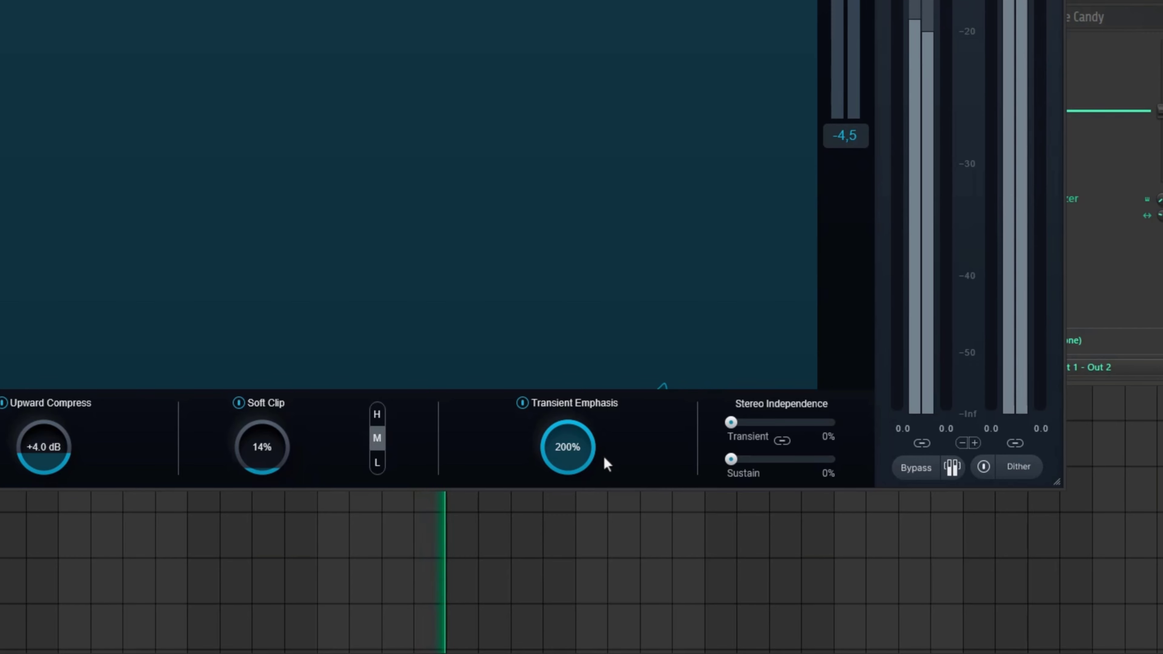
pyautogui.moveTo(582, 452)
pyautogui.mouseDown()
pyautogui.moveTo(581, 525)
pyautogui.moveTo(590, 473)
pyautogui.moveTo(573, 468)
pyautogui.mouseUp()
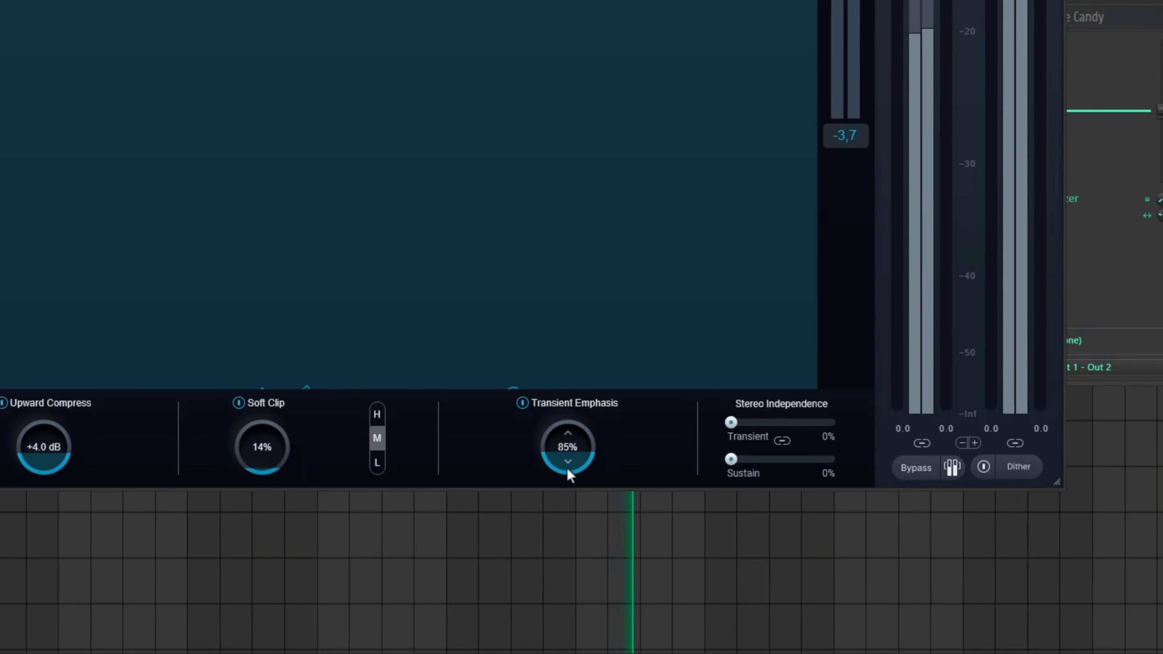
pyautogui.press('space')
pyautogui.moveTo(569, 458); pyautogui.dragTo(561, 409)
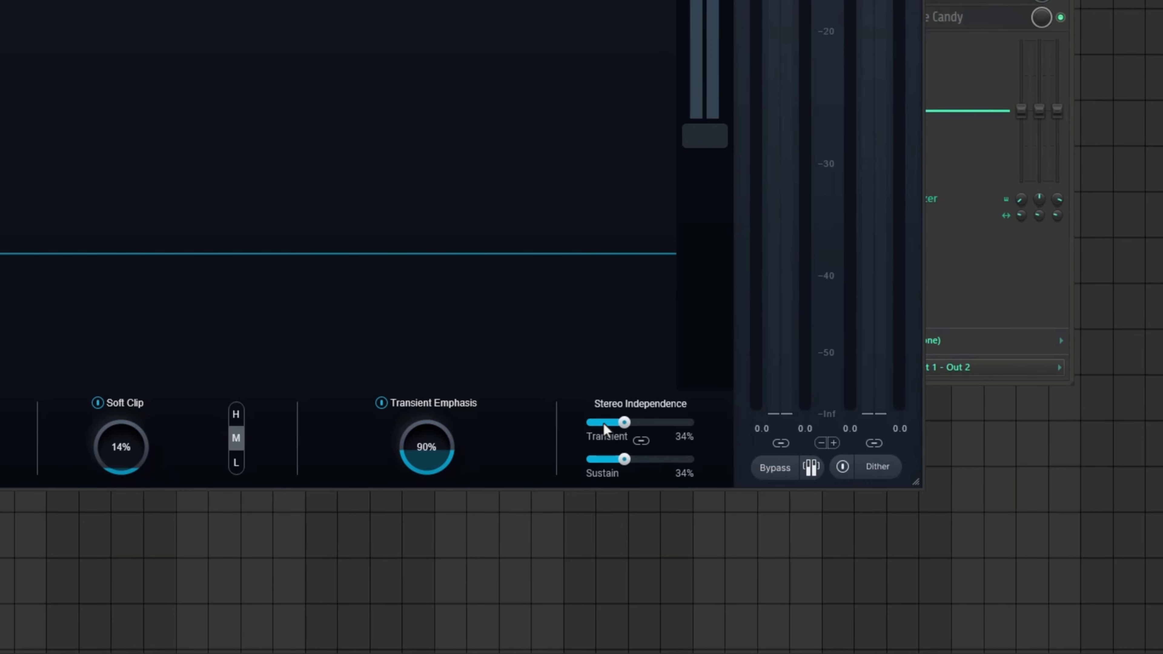
# Unlink the Maximizer's Stereo Independence amounts and set Transient to 14% and Sustain to 0%
pyautogui.moveTo(603, 426); pyautogui.dragTo(605, 429)
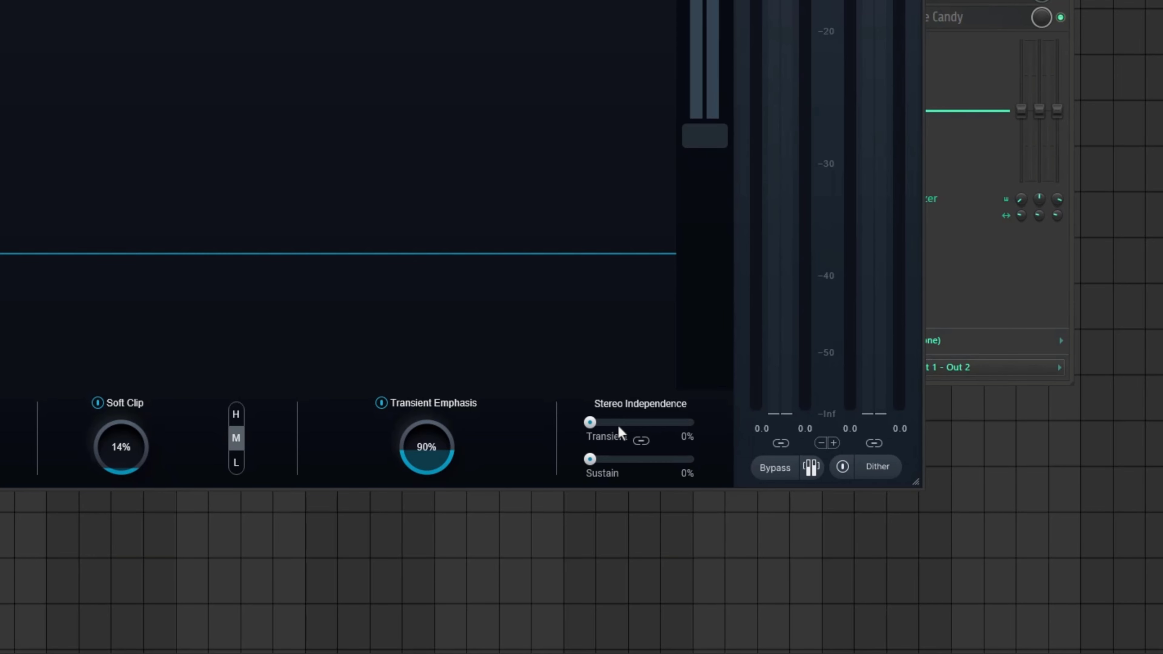
pyautogui.click(640, 441)
pyautogui.moveTo(590, 421); pyautogui.dragTo(695, 421)
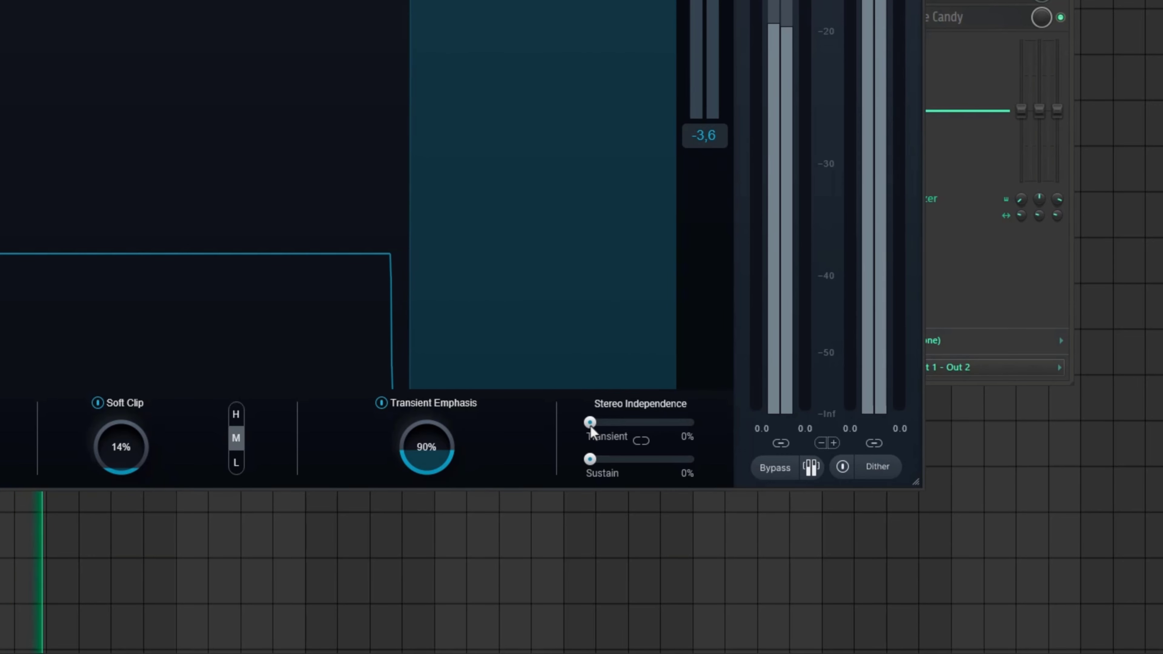
pyautogui.moveTo(637, 460); pyautogui.dragTo(539, 477)
pyautogui.moveTo(692, 421); pyautogui.dragTo(598, 424)
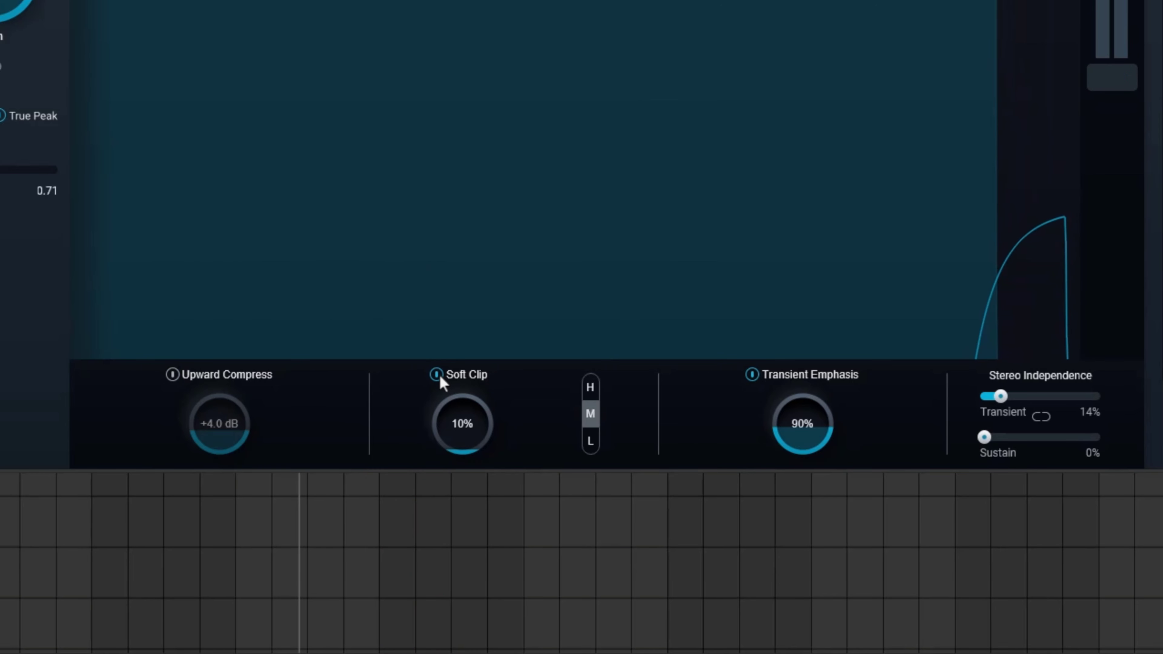
# Compare the track's playback with the Maximizer's Soft Clip and Transient Emphasis switched off
pyautogui.click(436, 375)
pyautogui.click(753, 375)
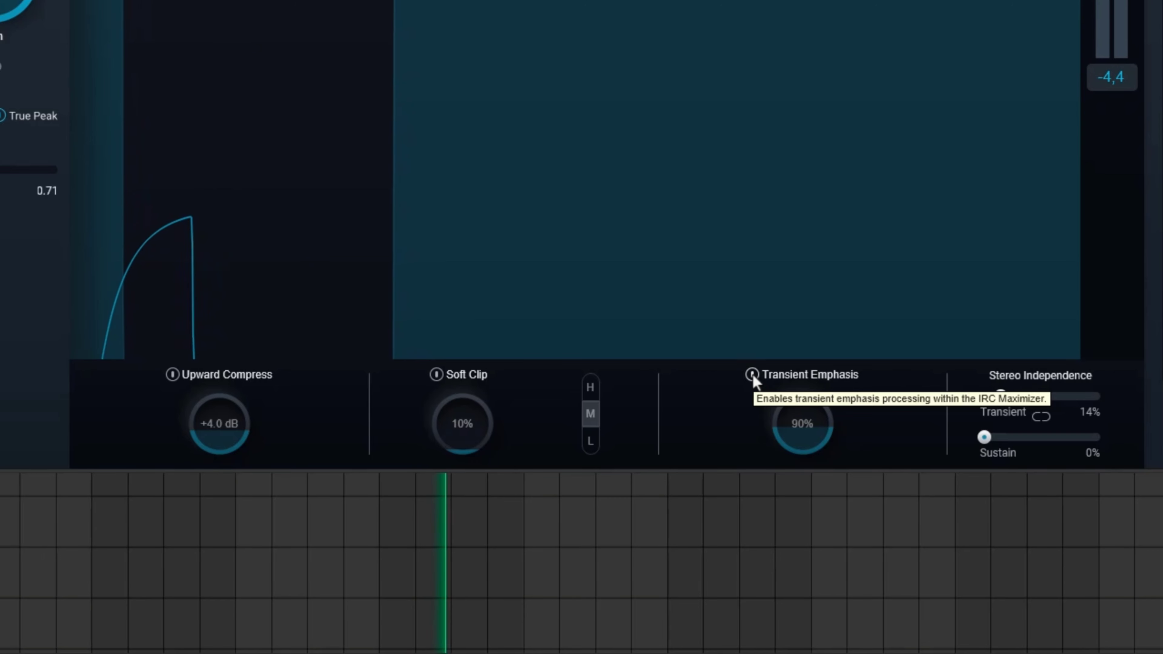
pyautogui.press('space')
pyautogui.press('space')
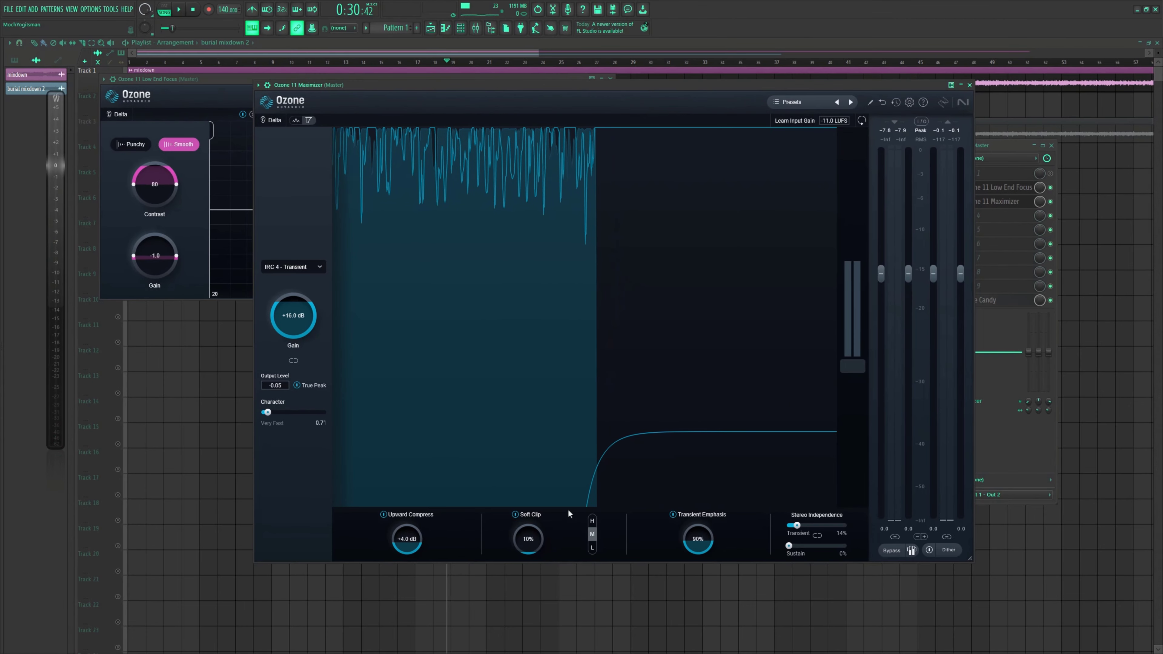
# Move the Maximizer window below the Low End Focus controls so the Low End Focus meters and the mixer are uncovered
pyautogui.moveTo(602, 96); pyautogui.dragTo(485, 259)
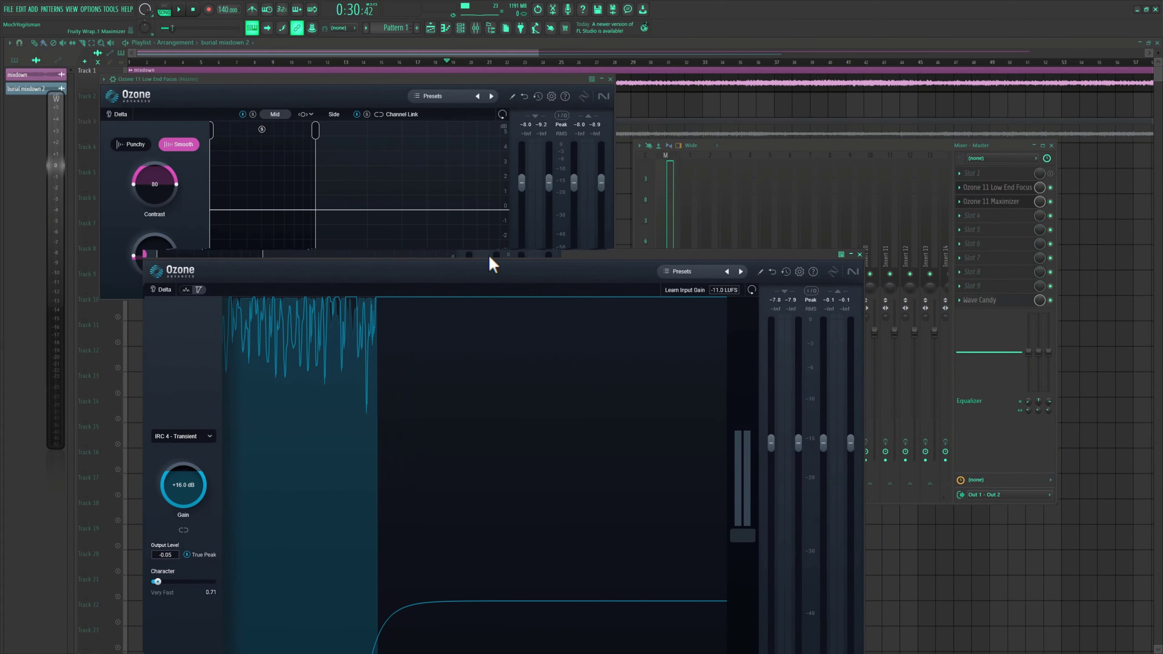
pyautogui.moveTo(712, 259); pyautogui.dragTo(672, 297)
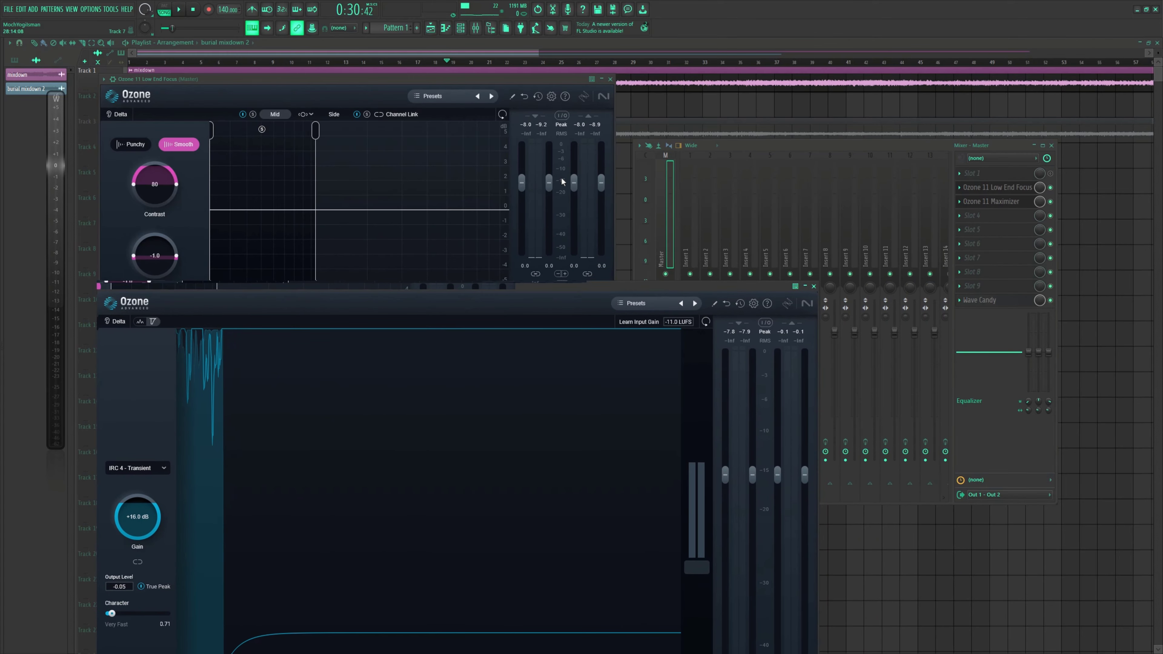